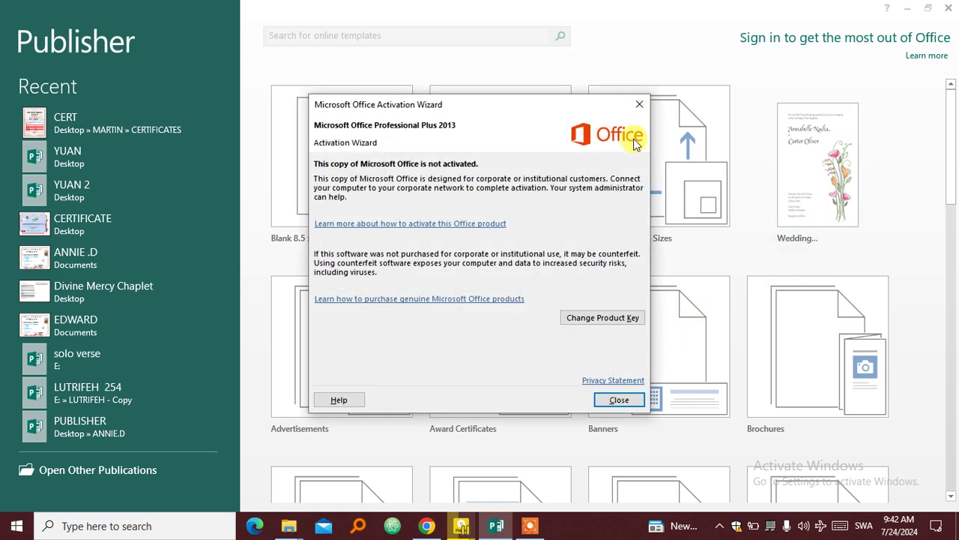
- Dismiss the activation notice and create a blank 11 x 8.5" publication
left_click(619, 400)
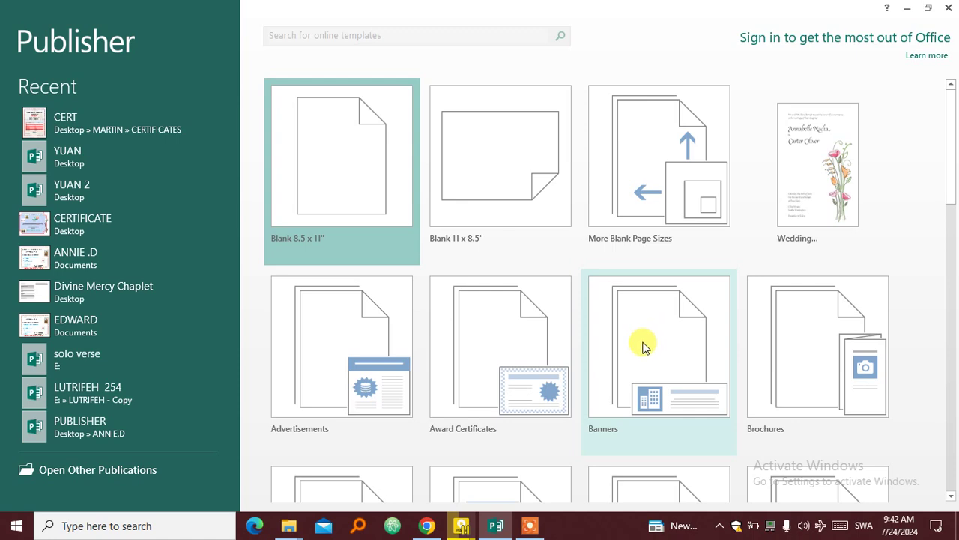
left_click(492, 202)
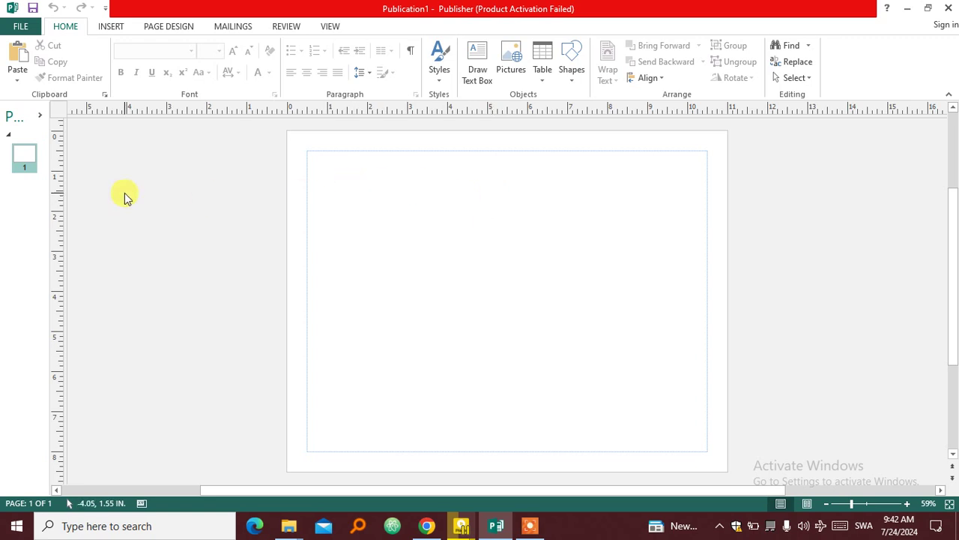
- Insert the orange double-line frame from the Borders & Accents gallery and stretch it to the page margins, about 10 x 7.46 in
left_click(108, 27)
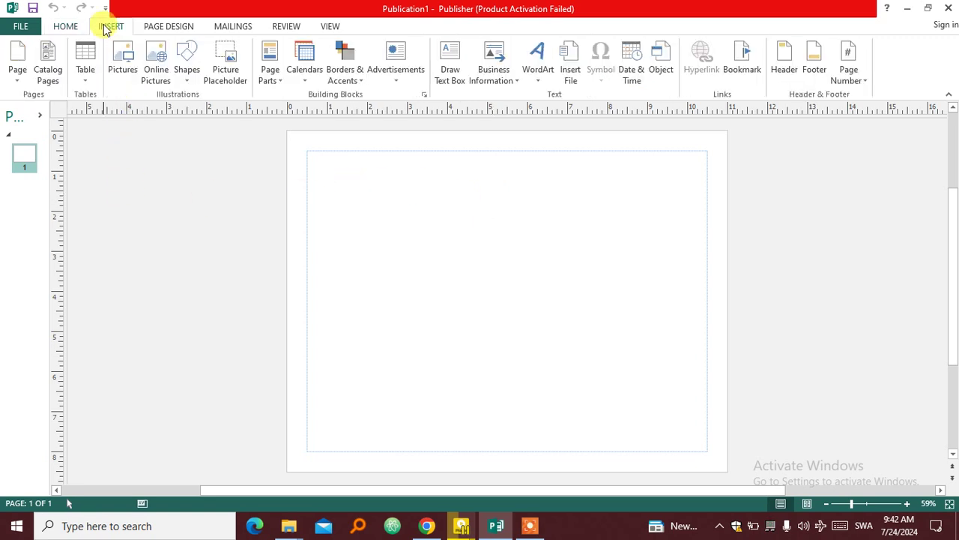
left_click(344, 83)
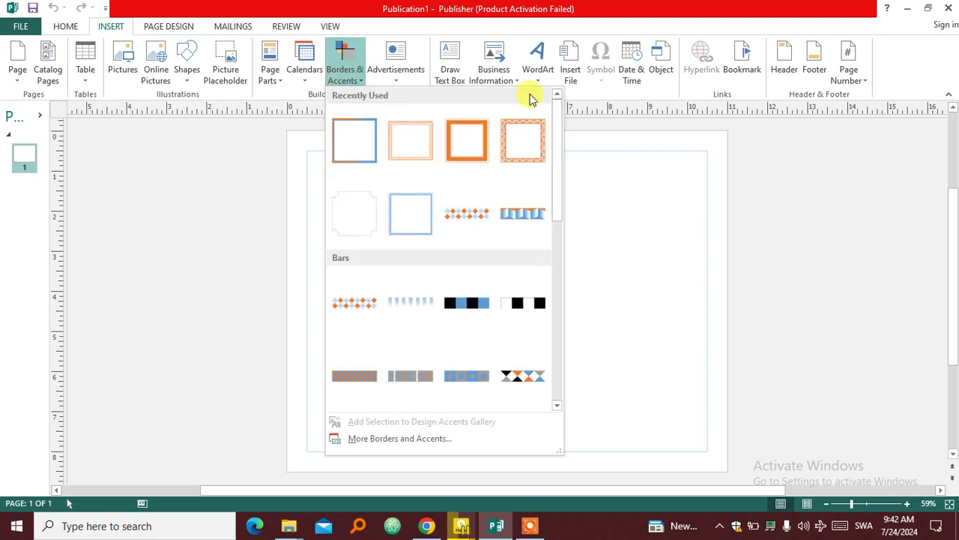
left_click_drag(560, 145, 553, 310)
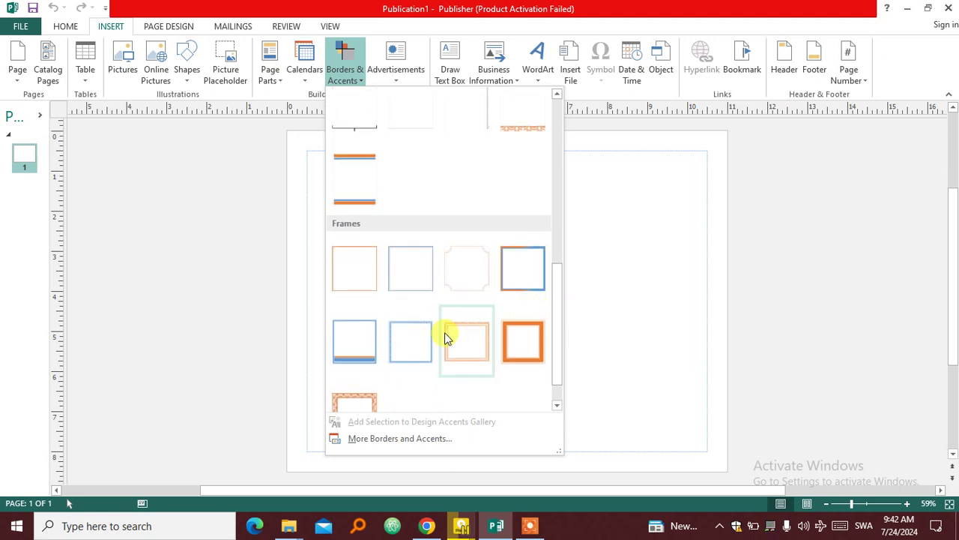
left_click(445, 337)
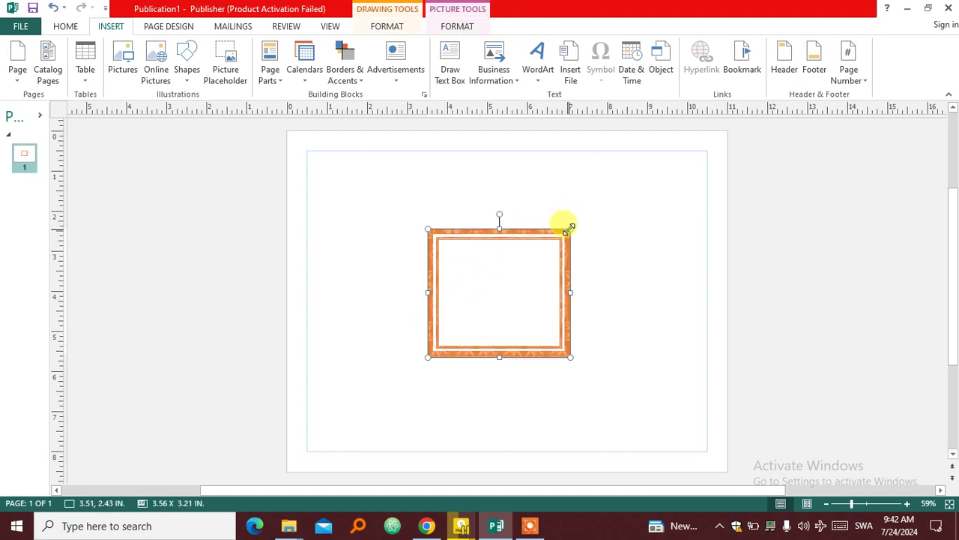
left_click_drag(568, 229, 707, 151)
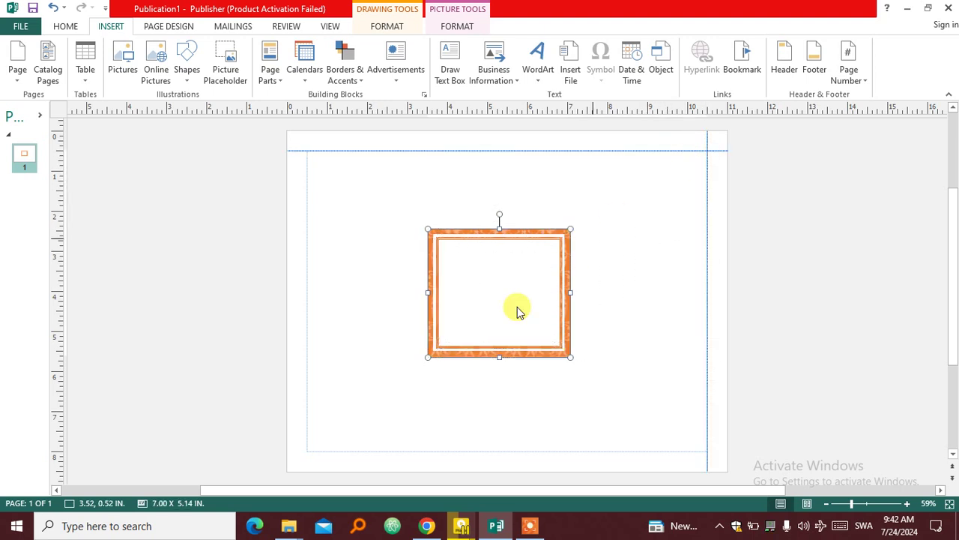
left_click_drag(428, 357, 307, 449)
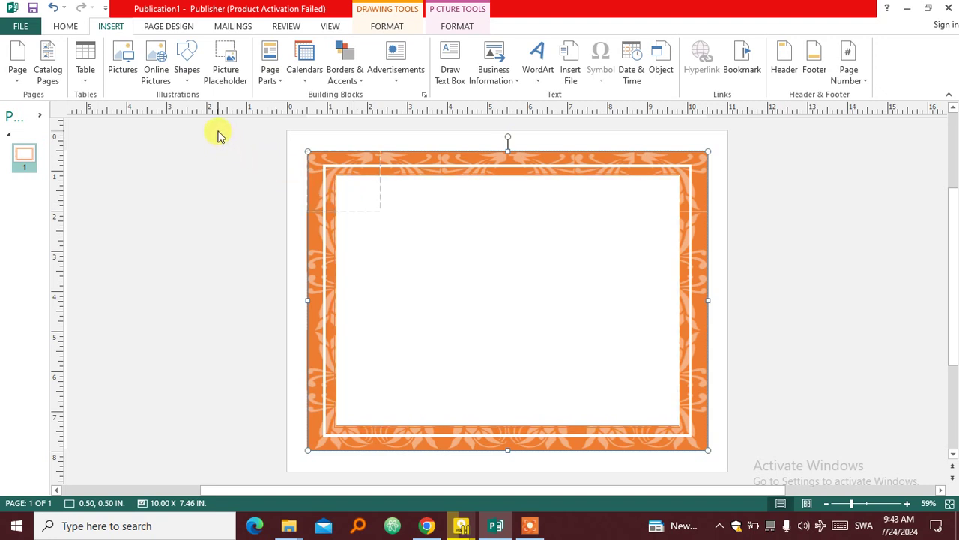
- Add WordArt in the pale green arched transform style with the text "Best Computer Tutorials"
left_click(534, 82)
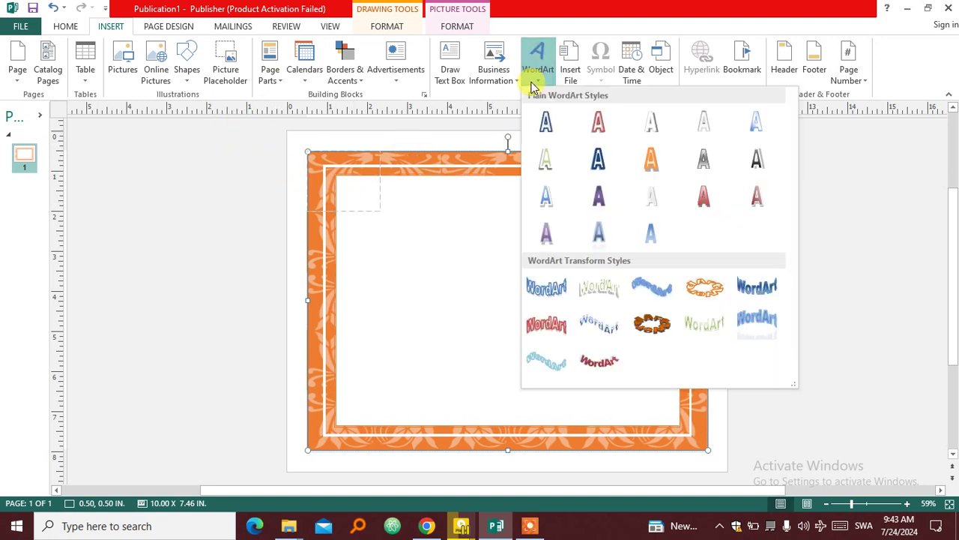
left_click(594, 277)
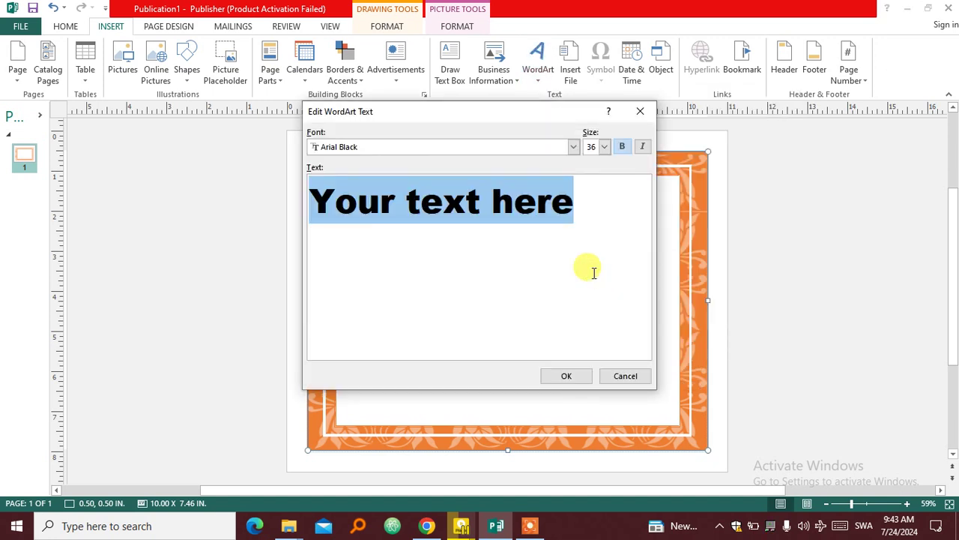
key("BackSpace")
key("Caps_Lock")
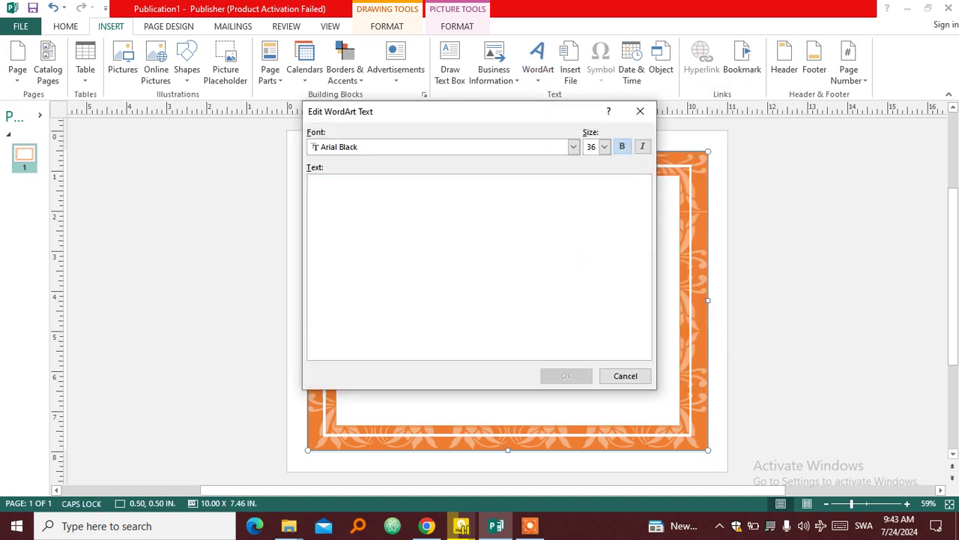
type("B")
key("Caps_Lock")
type("est")
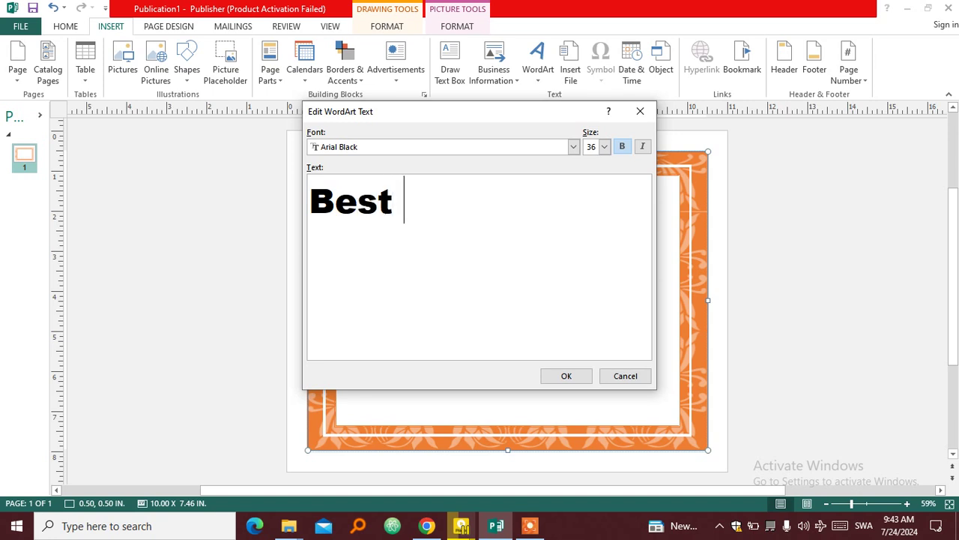
key("Caps_Lock")
type("C")
key("Caps_Lock")
type("ompuet")
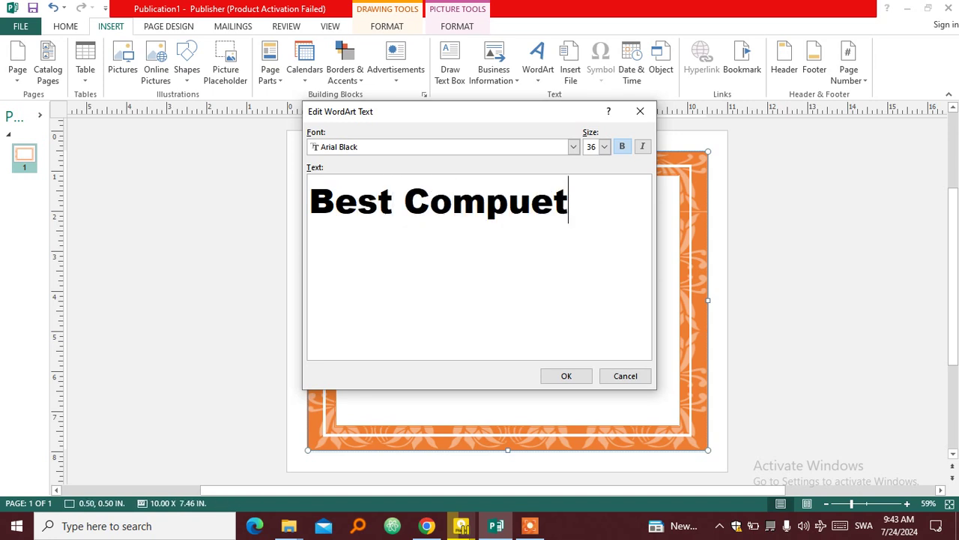
key("BackSpace")
key("BackSpace")
type("ter")
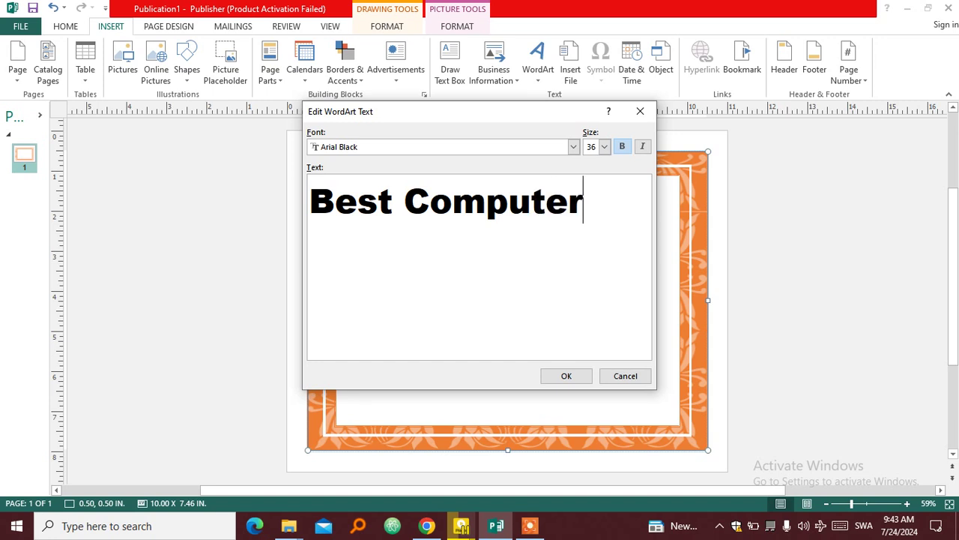
key("Caps_Lock")
type("T")
key("Caps_Lock")
type("u")
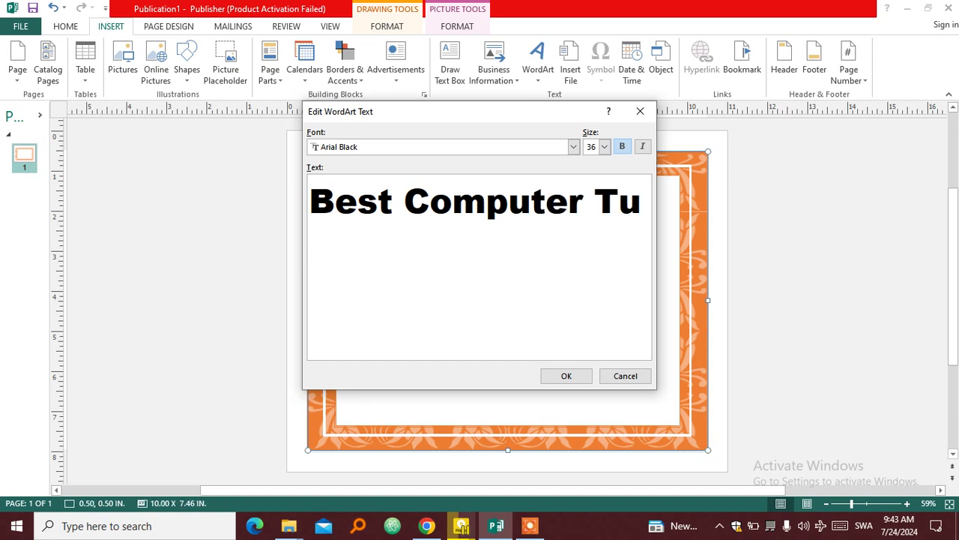
type("torial")
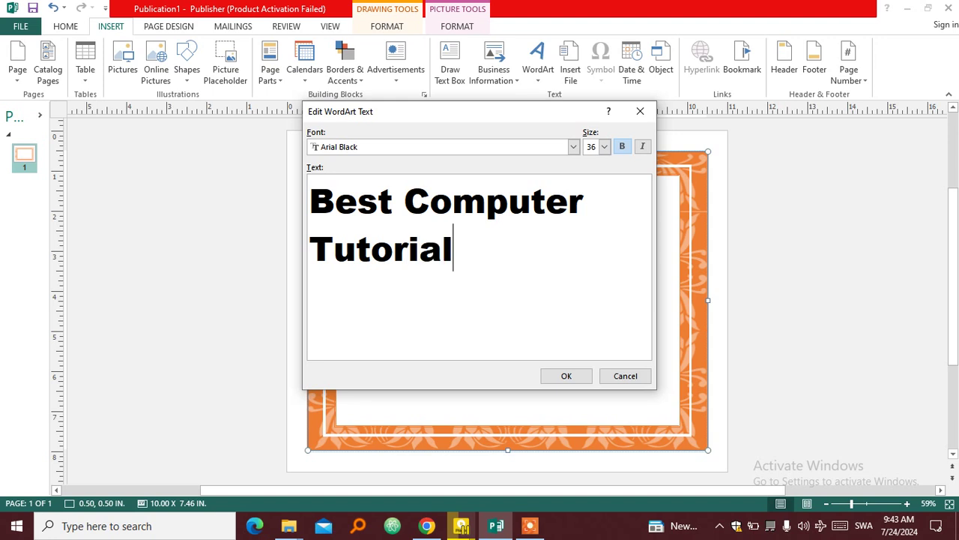
type("s")
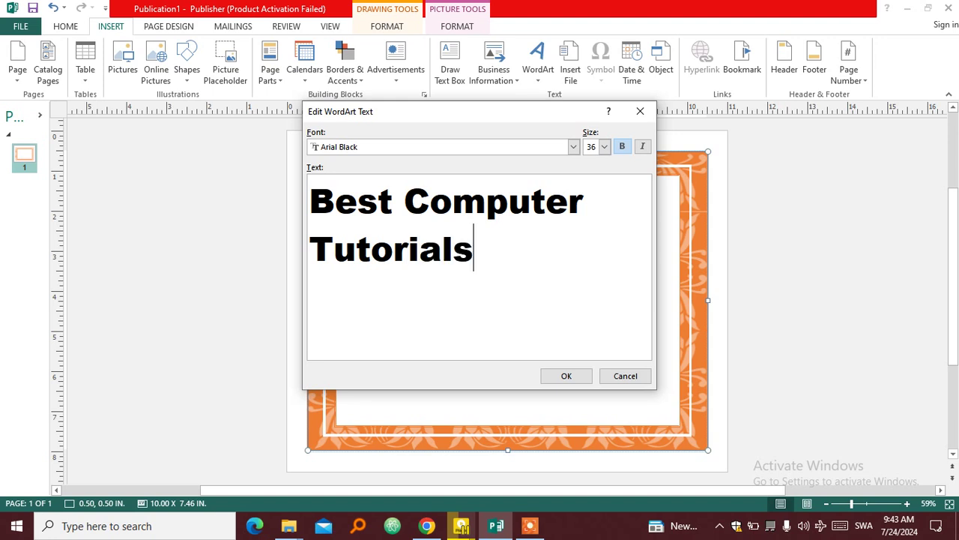
- Set the WordArt font to Lucida Handwriting and place the WordArt on the page
left_click(573, 148)
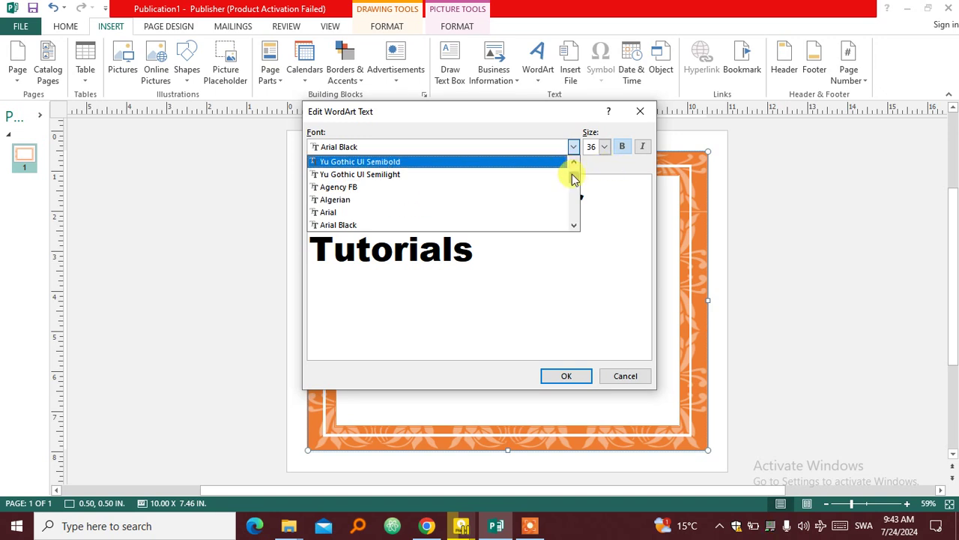
left_click_drag(573, 178, 571, 215)
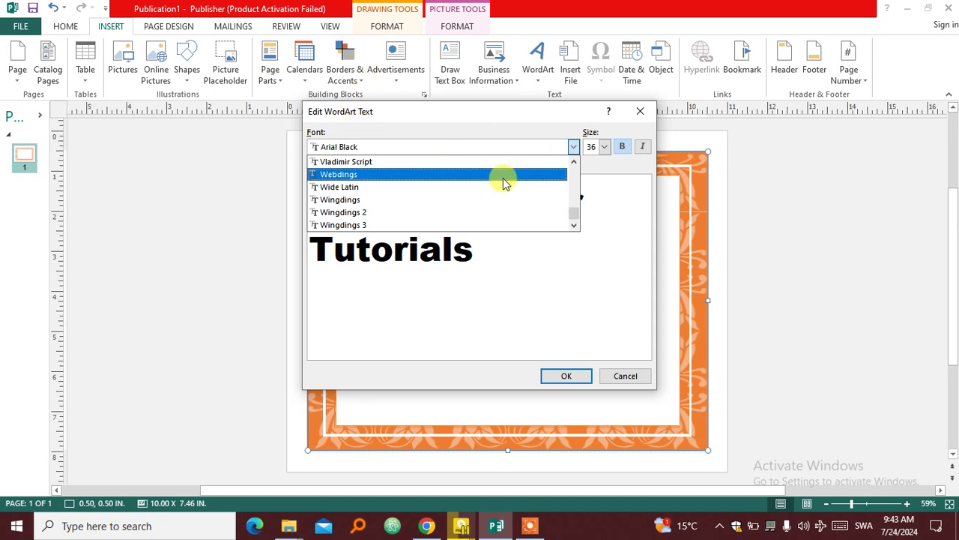
left_click_drag(574, 212, 575, 202)
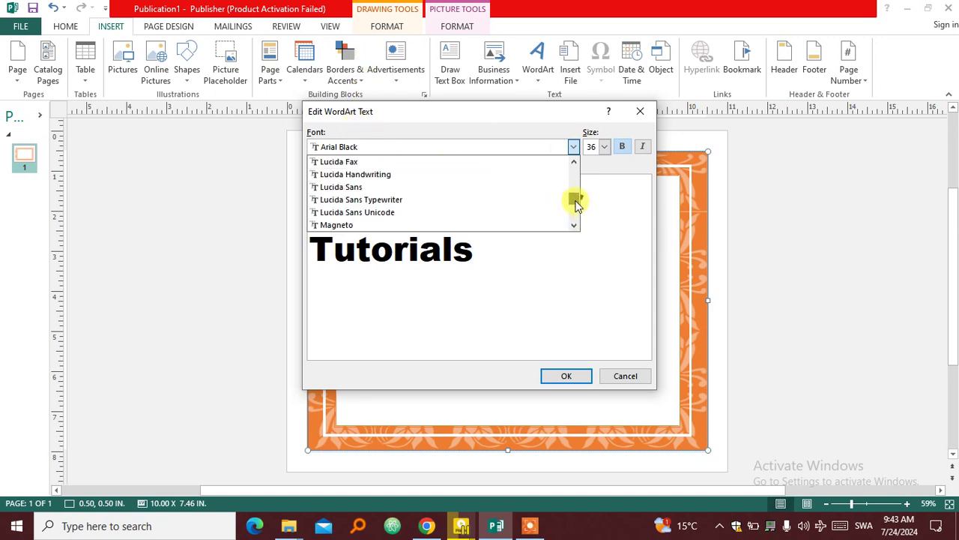
left_click(378, 174)
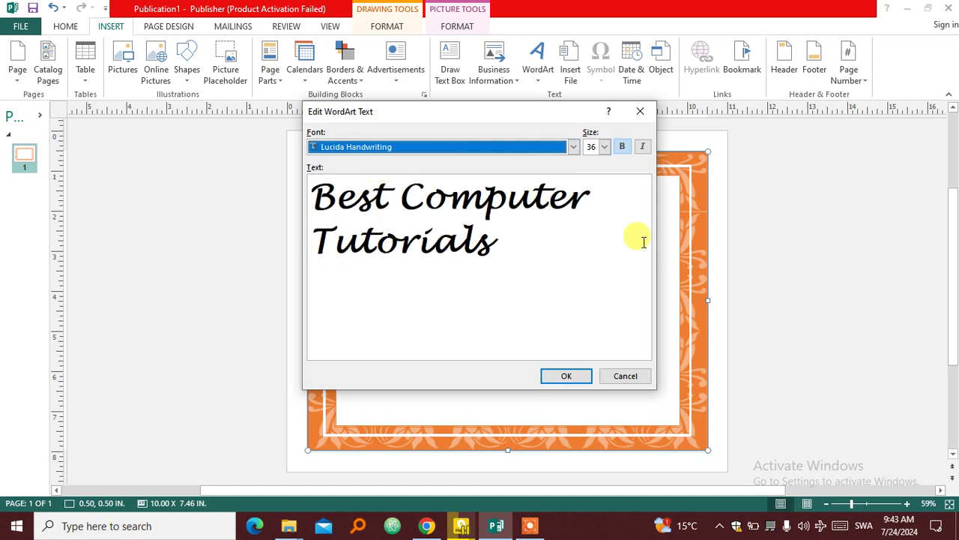
left_click(566, 377)
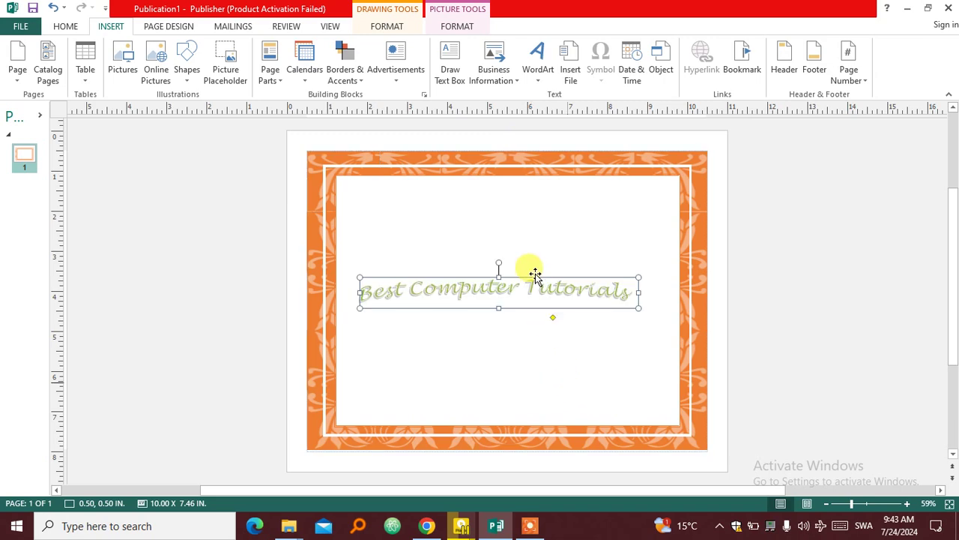
left_click_drag(541, 266, 544, 239)
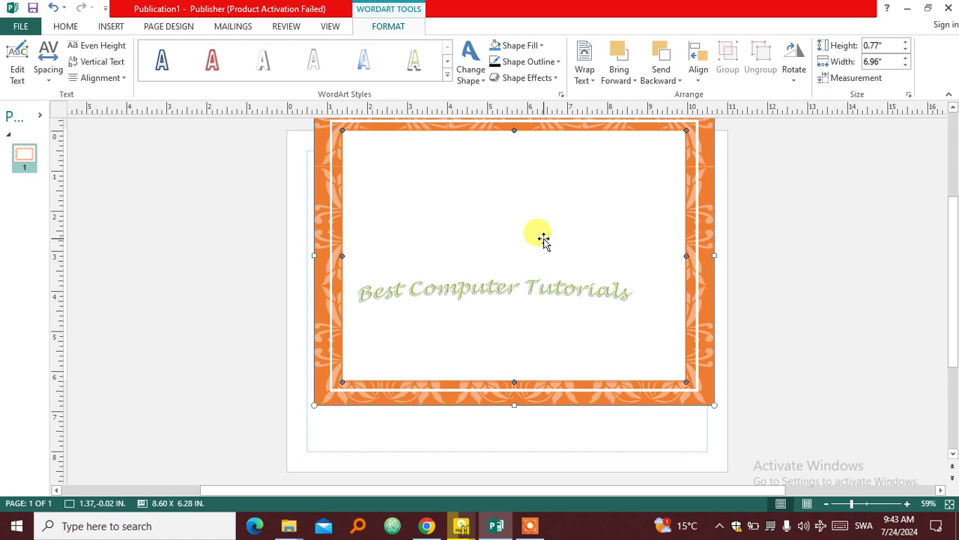
left_click(544, 238)
key("ctrl+z")
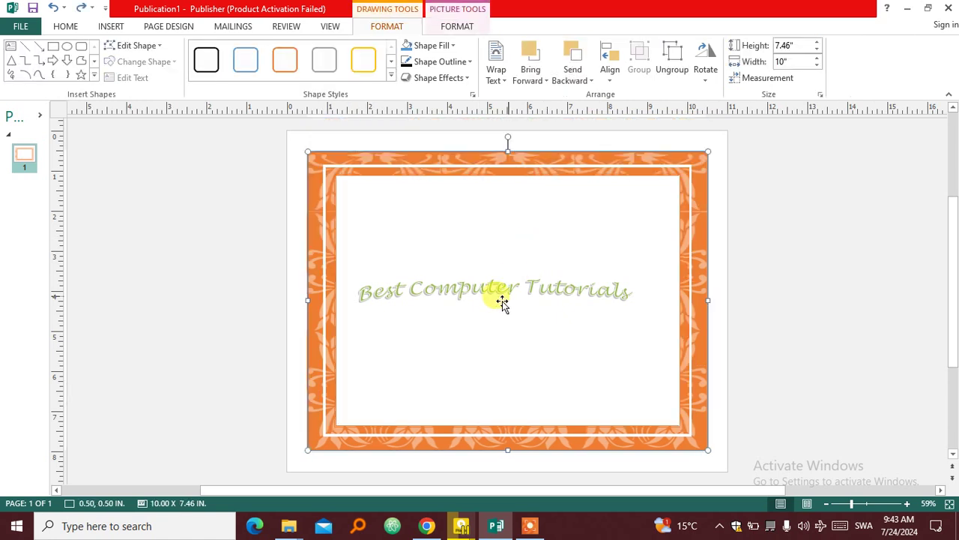
- Move the "Best Computer Tutorials" WordArt up to just below the frame's upper edge
left_click(498, 298)
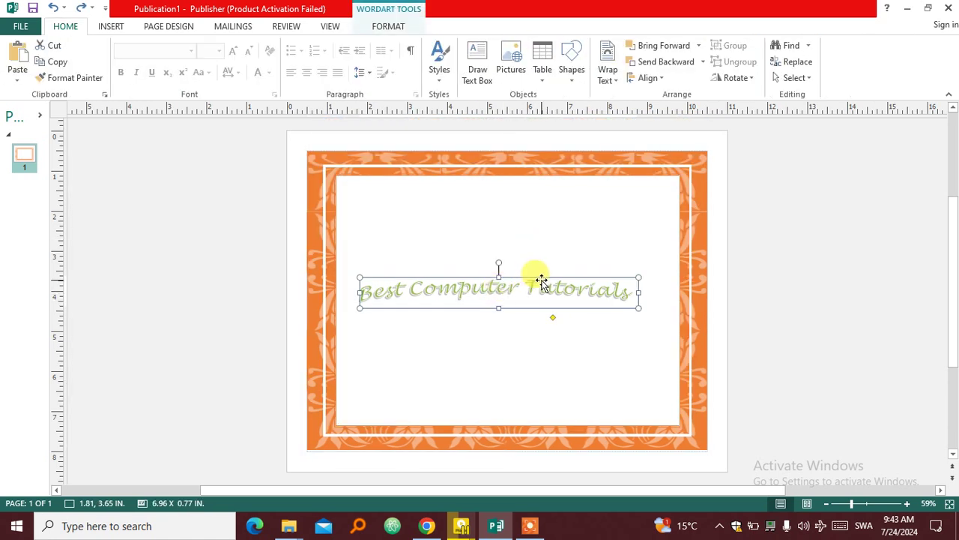
left_click_drag(547, 276, 568, 188)
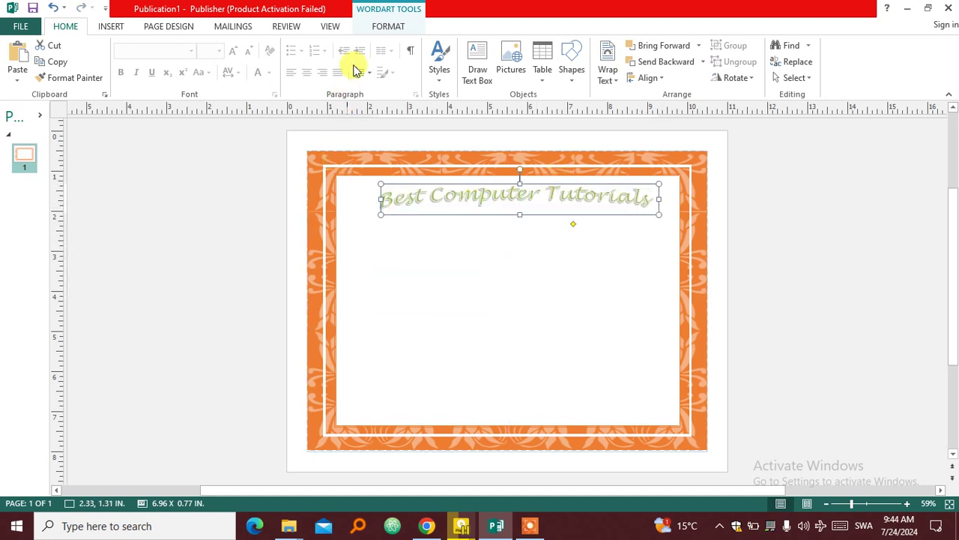
- Give the WordArt heading a standard blue fill and a red outline
left_click(379, 29)
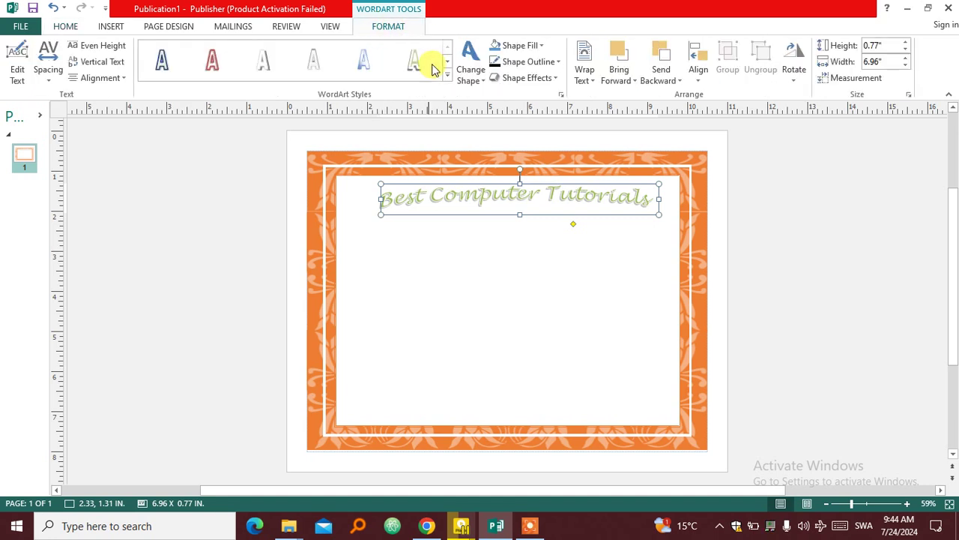
left_click(541, 47)
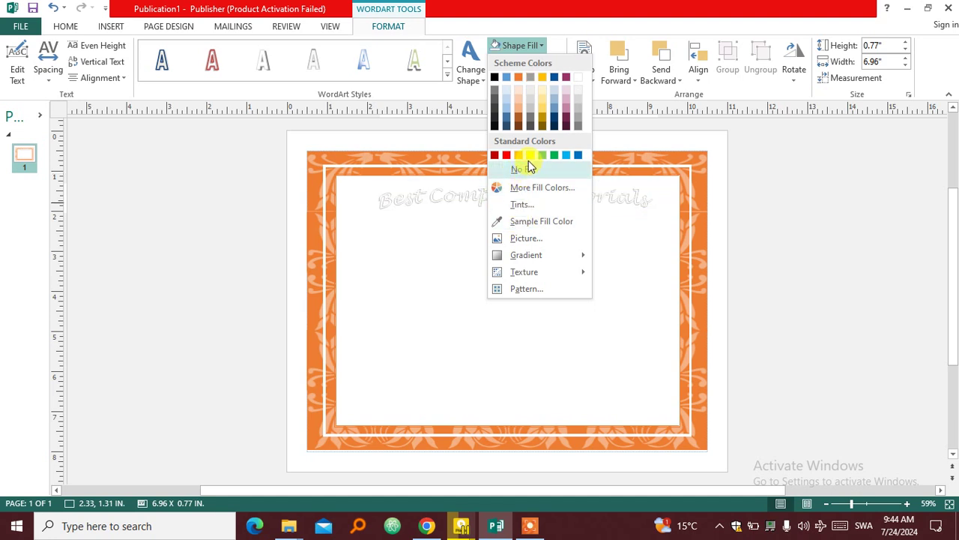
left_click(578, 156)
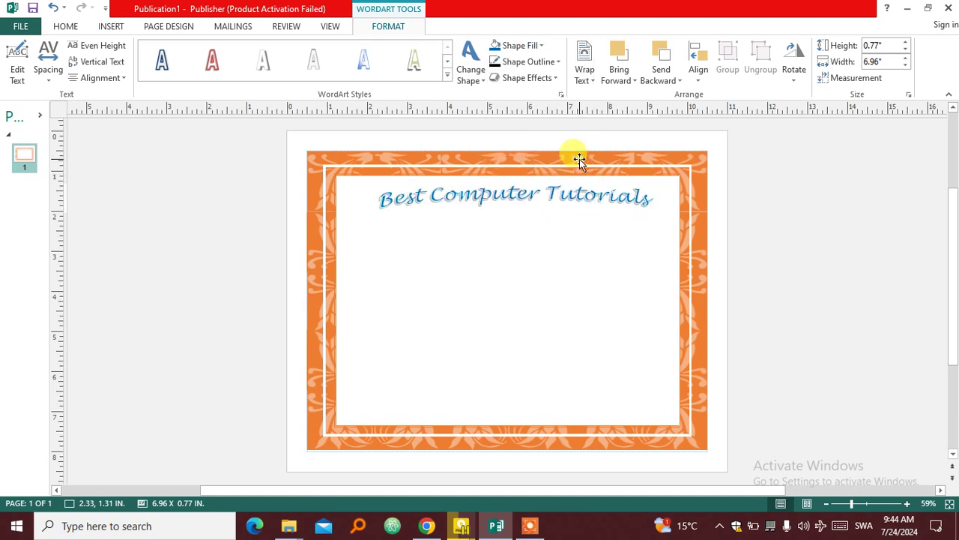
left_click(556, 68)
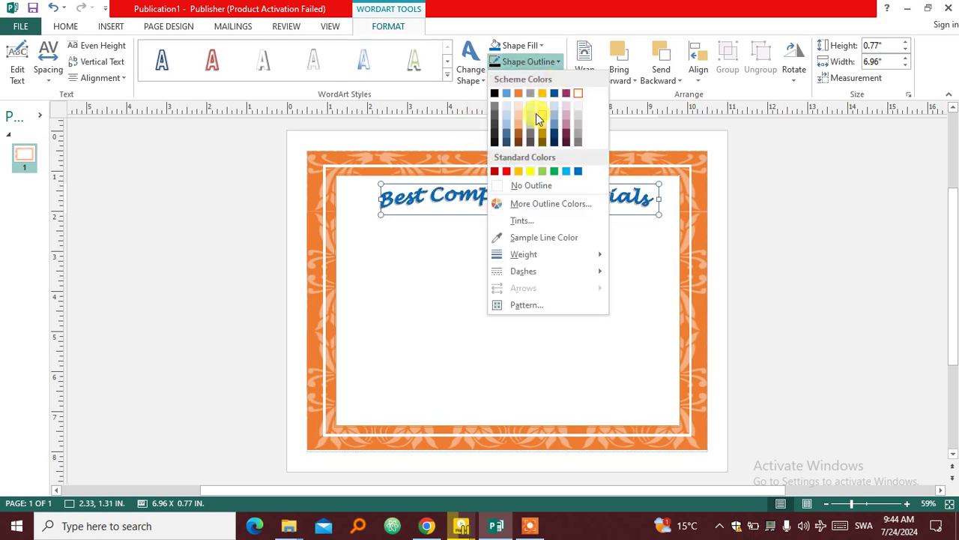
left_click(509, 175)
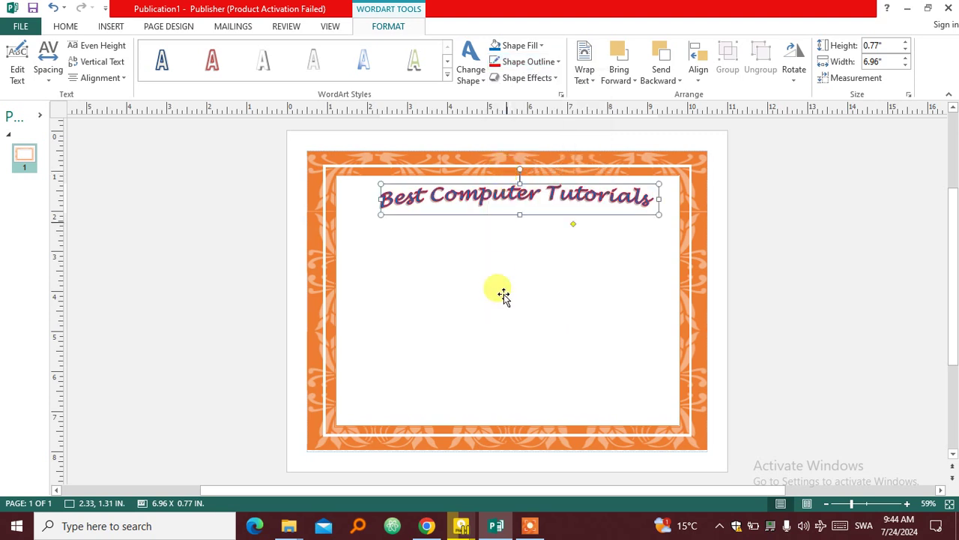
- Draw a text box about 5.95 x 0.75 in directly below the WordArt heading, ready for capital letters
left_click(572, 286)
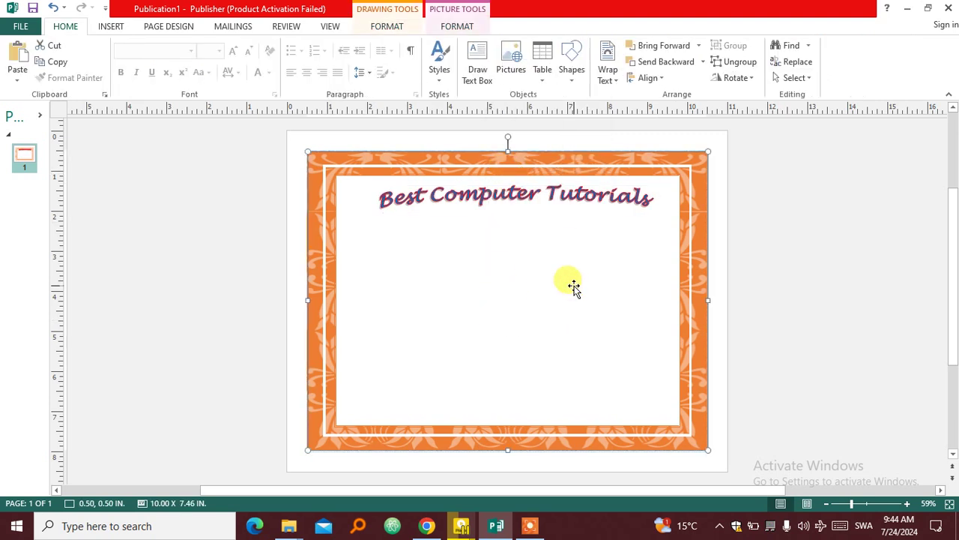
left_click(479, 72)
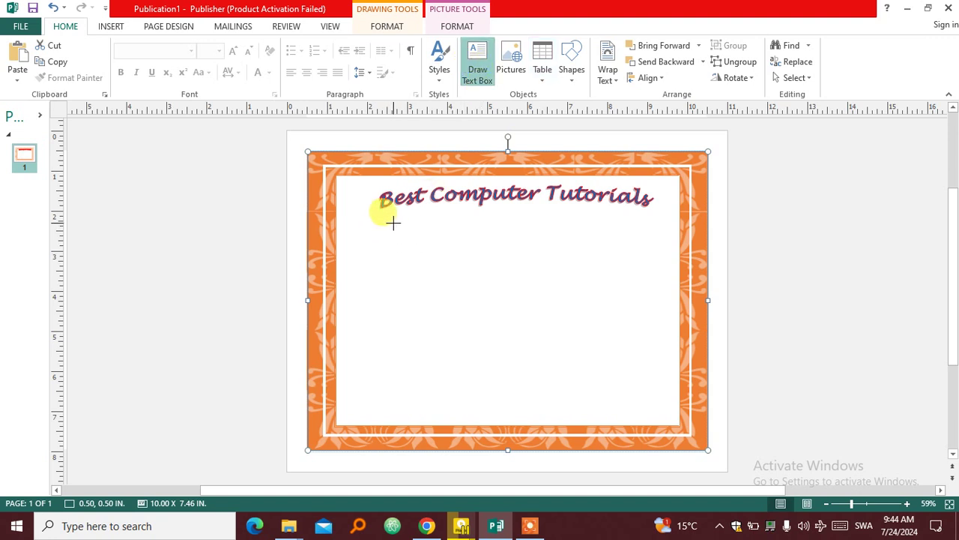
left_click_drag(393, 222, 631, 252)
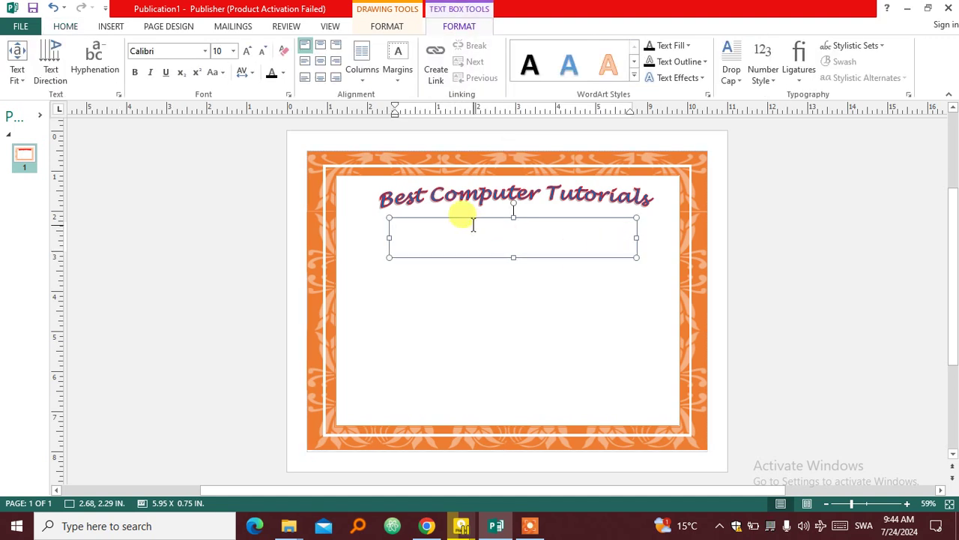
key("Caps_Lock")
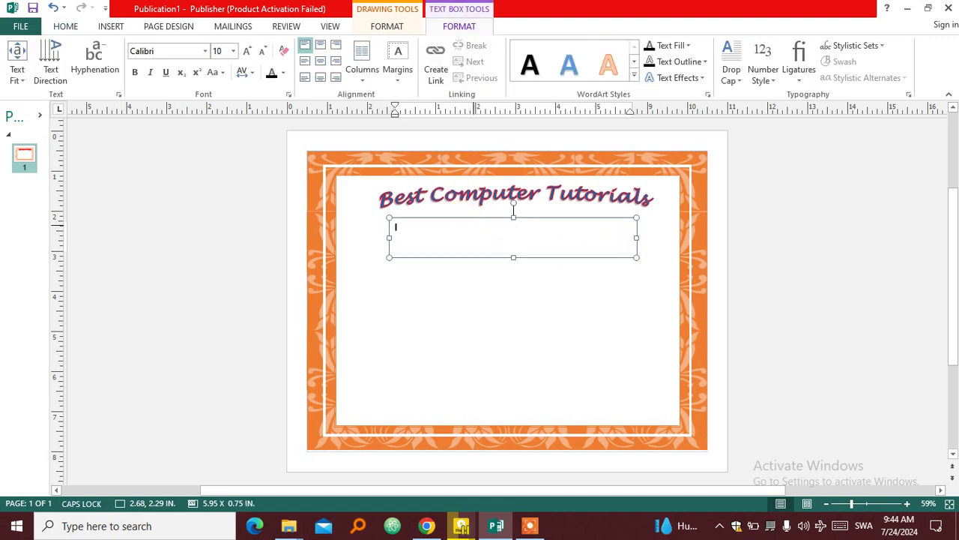
- Enter "CERTIFICATE" in the text box below the heading and centre it both horizontally and vertically
type("CERTIFICATE")
left_click_drag(437, 226, 353, 229)
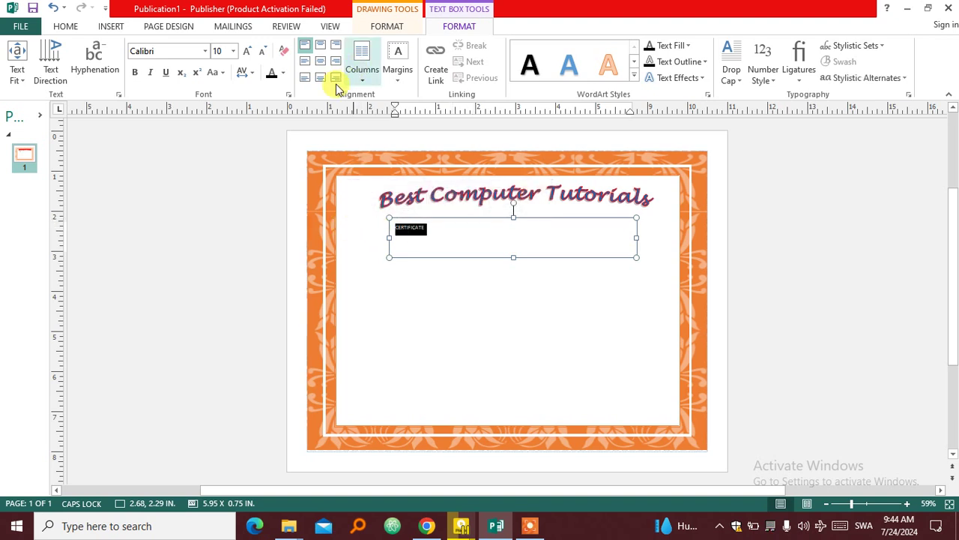
left_click(321, 63)
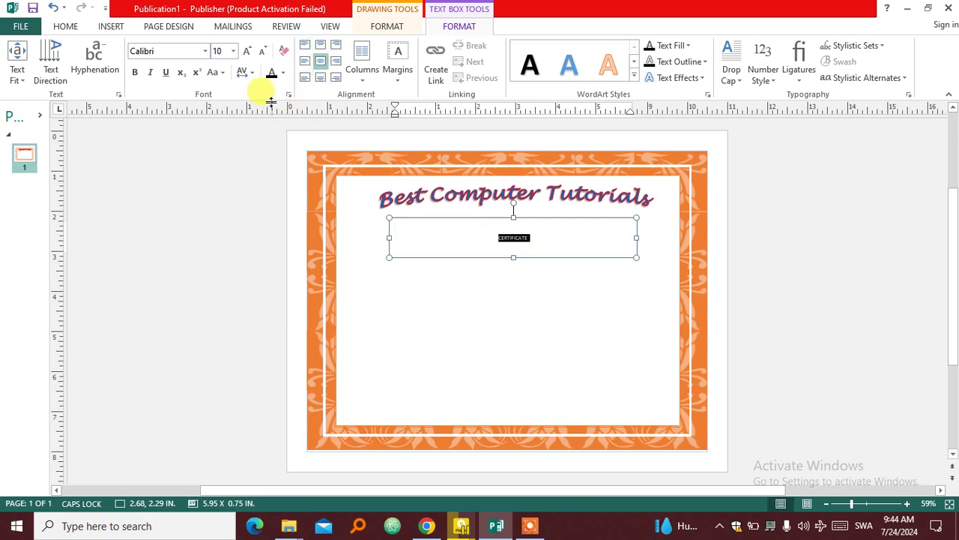
- Set the word CERTIFICATE in a Copperplate Gothic font and enlarge it beyond 36 pt
left_click(204, 52)
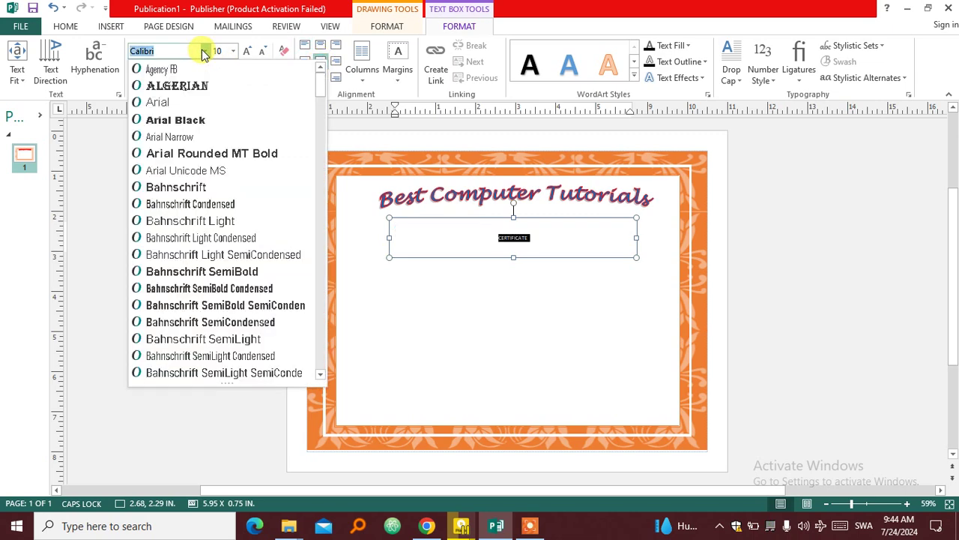
left_click_drag(325, 108, 321, 144)
left_click(244, 172)
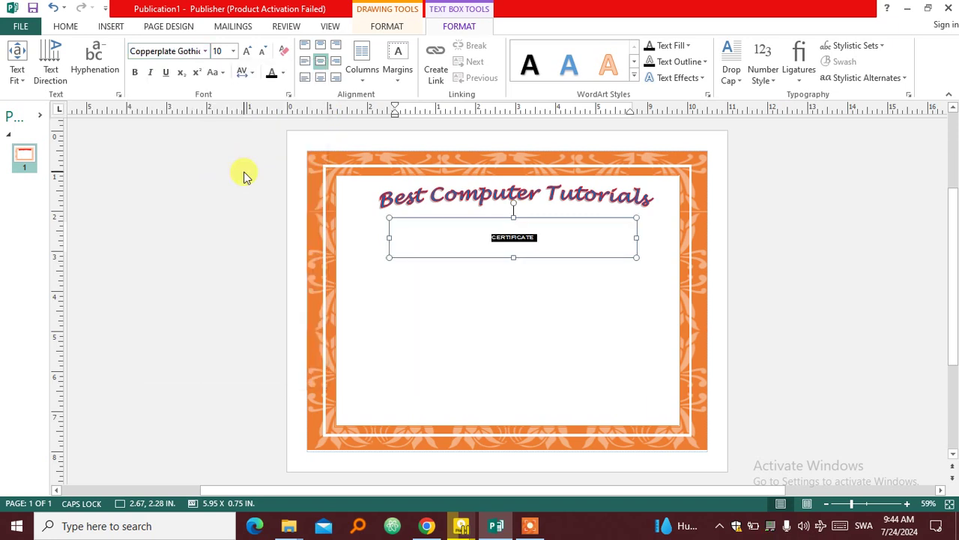
left_click(248, 54)
left_click(248, 54)
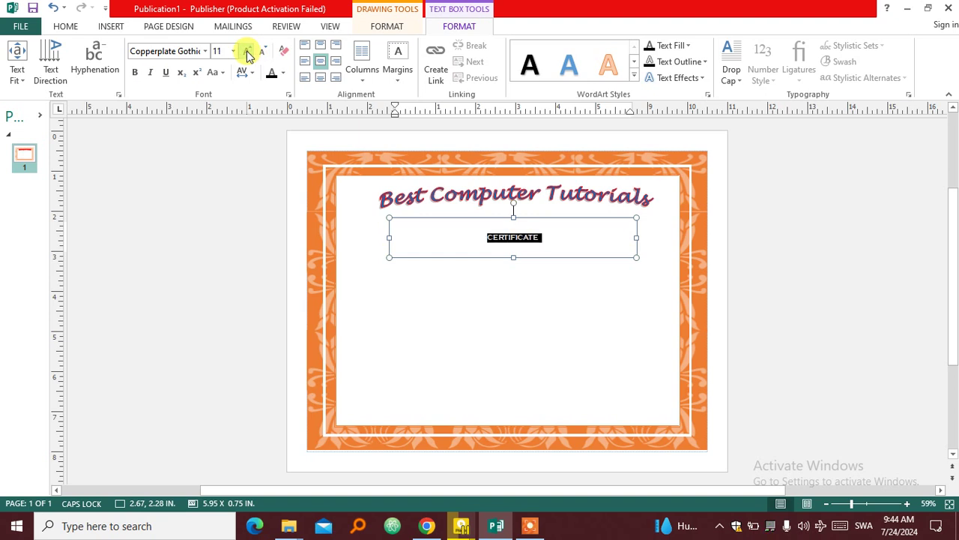
left_click(248, 54)
left_click(248, 54)
left_click(248, 54)
left_click(248, 54)
left_click(248, 54)
left_click(248, 54)
left_click(248, 54)
left_click(248, 54)
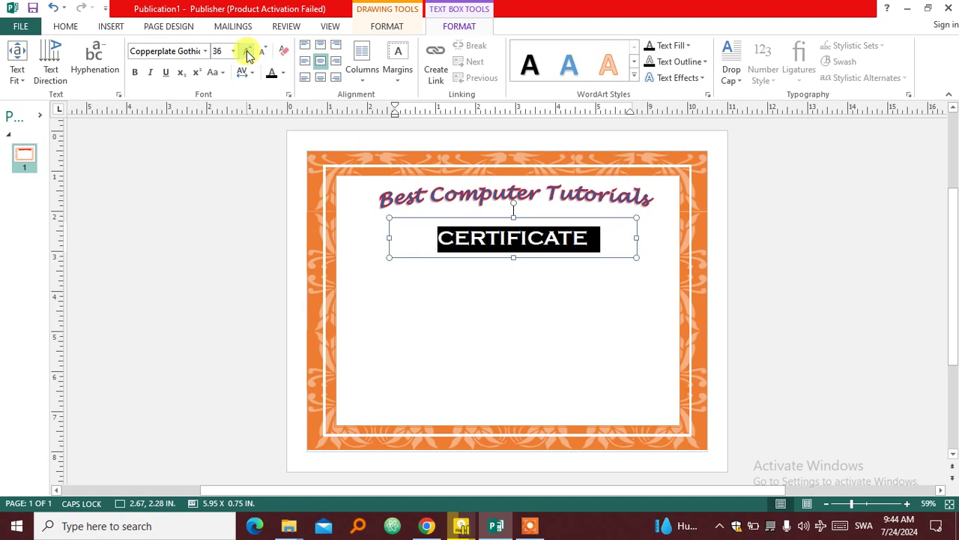
left_click(248, 54)
left_click(529, 304)
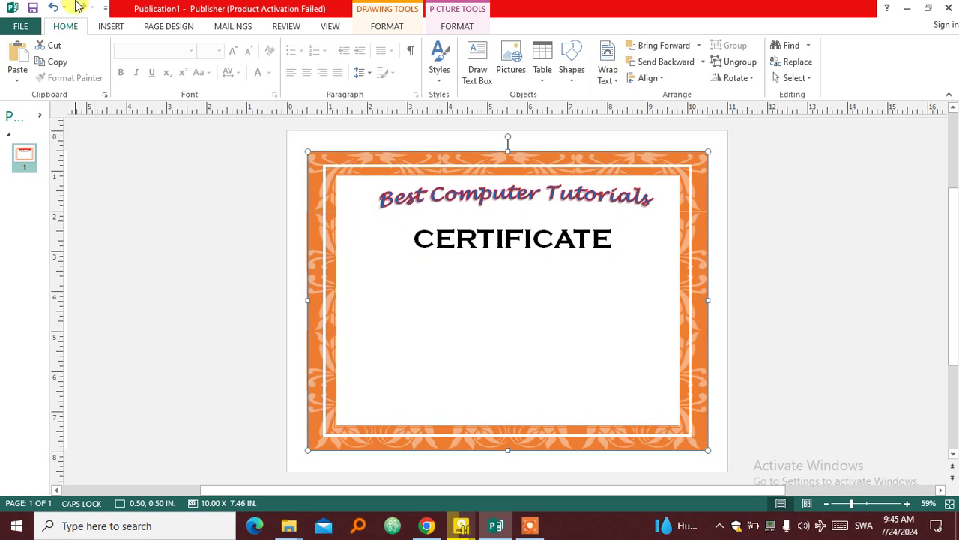
- Insert the image Picture2 from the Pictures folder and place it to the left of CERTIFICATE, inside the frame
left_click(117, 26)
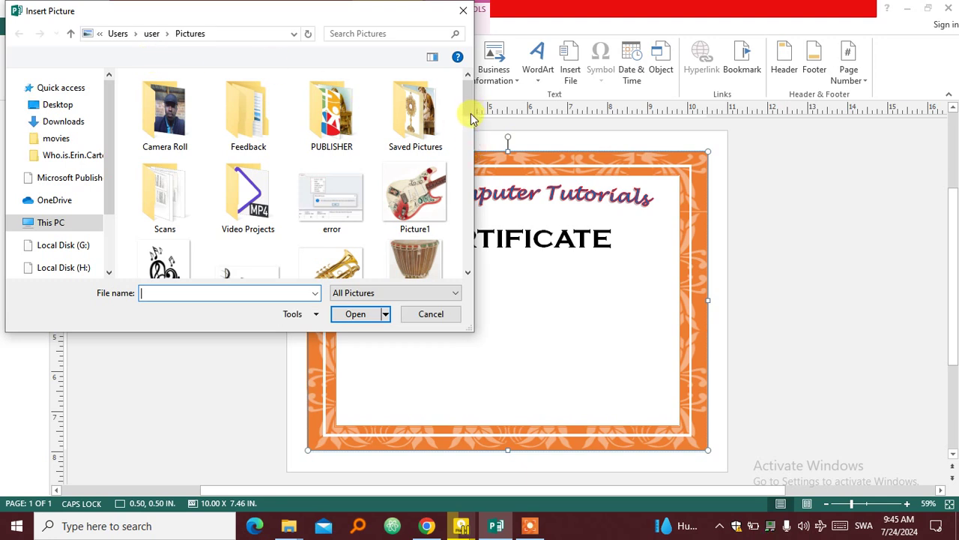
left_click_drag(471, 113, 470, 125)
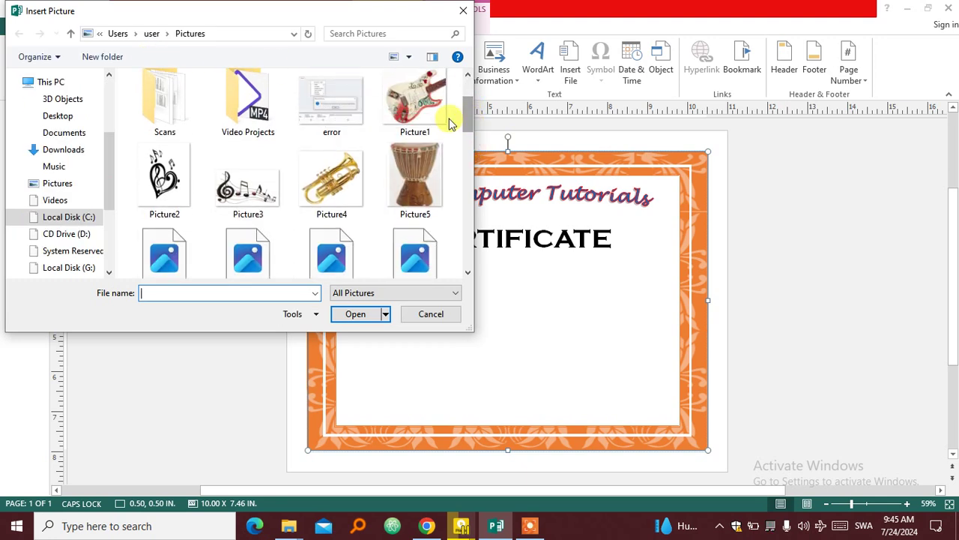
left_click(170, 197)
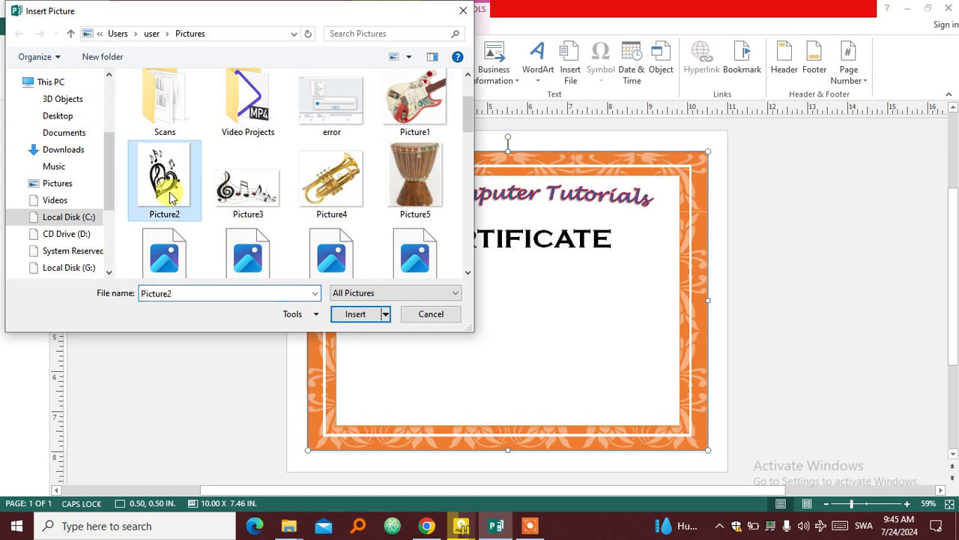
left_click(356, 315)
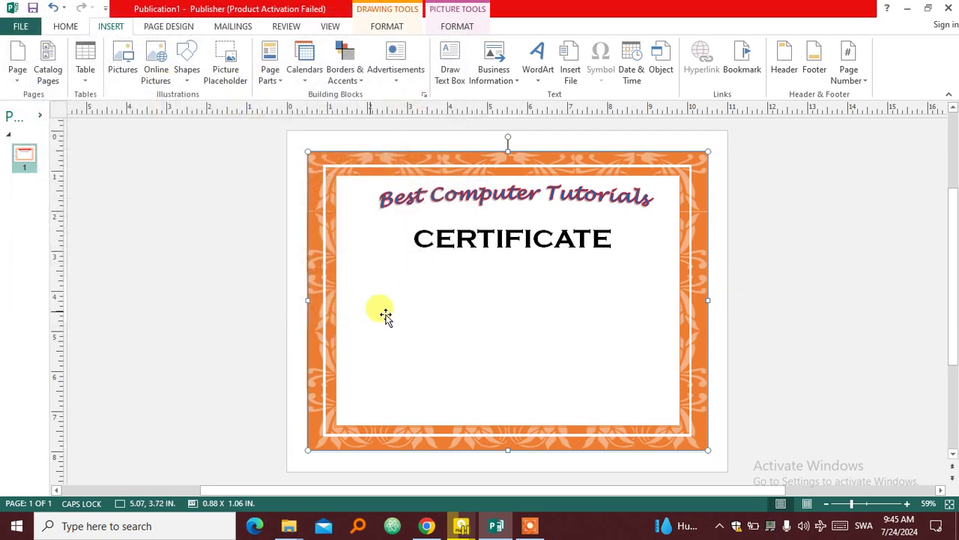
left_click_drag(502, 303, 360, 221)
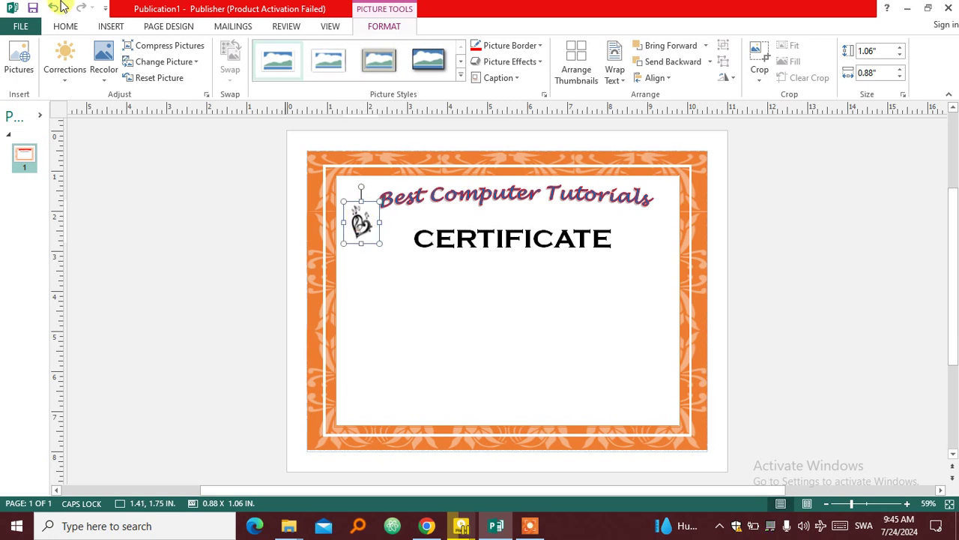
- Insert the guitar image Picture1 from the Pictures folder and place it to the right of CERTIFICATE
left_click(111, 28)
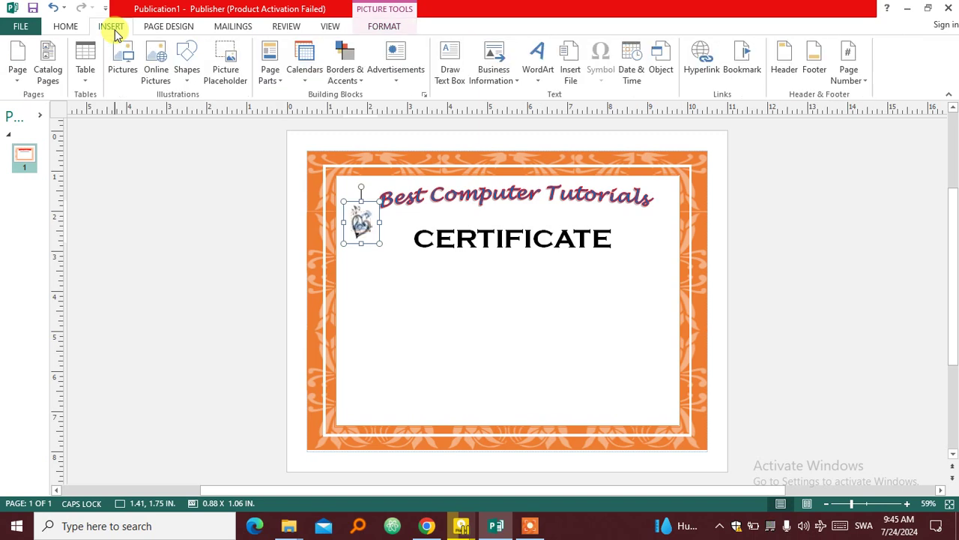
left_click(123, 67)
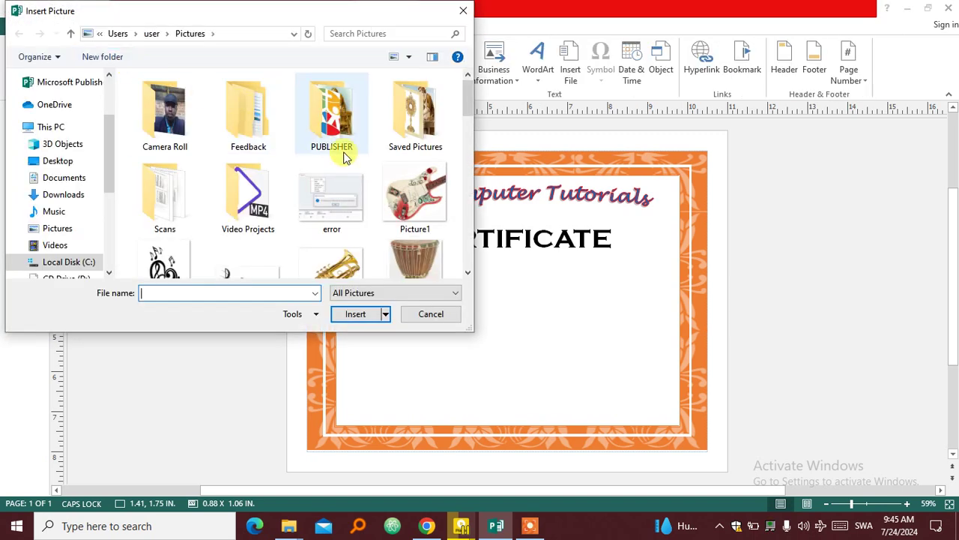
left_click(440, 217)
left_click(355, 314)
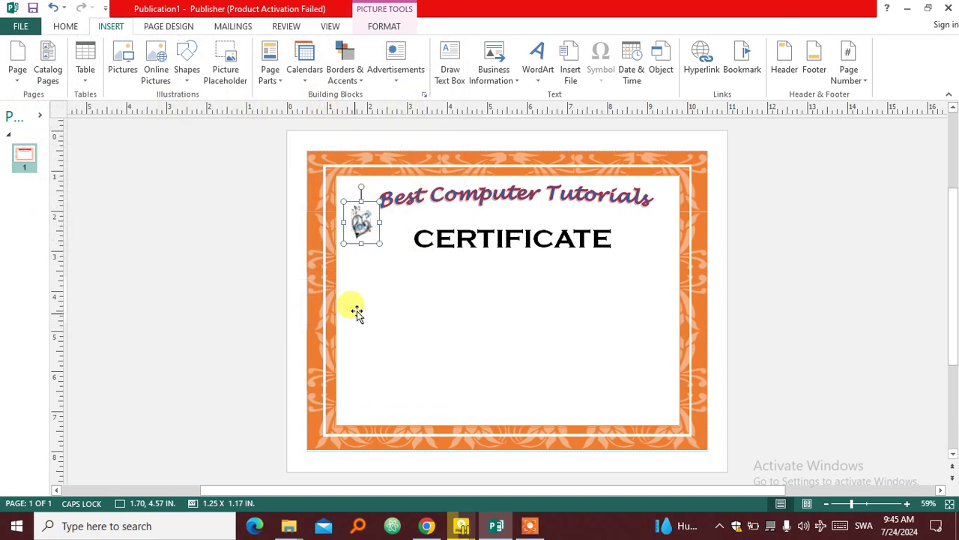
left_click_drag(494, 300, 635, 233)
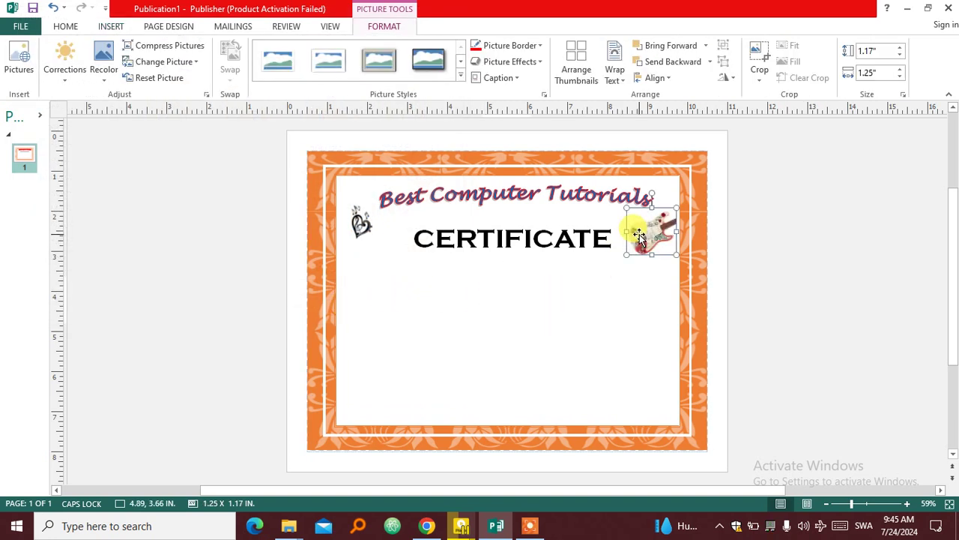
left_click(808, 276)
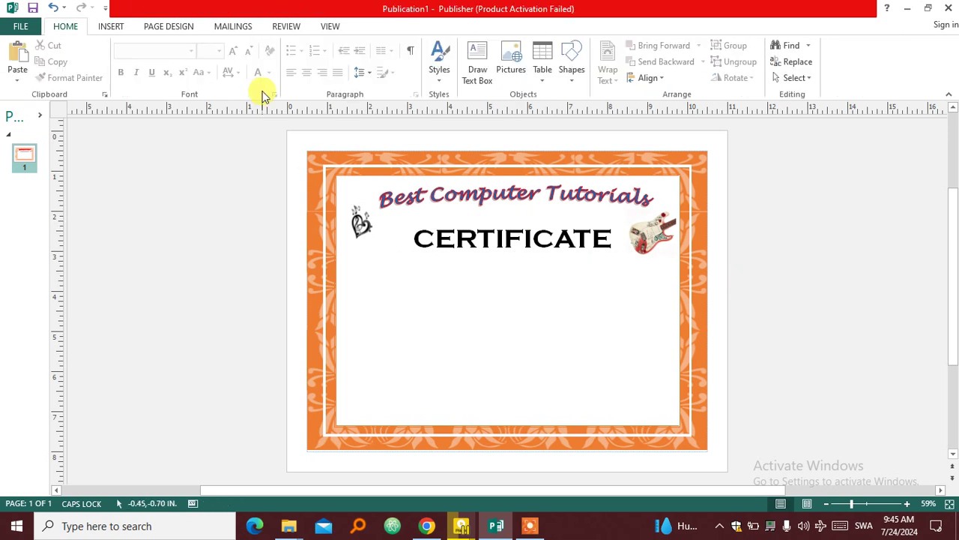
- Draw a text box about 7.36 x 0.91 in below CERTIFICATE, spanning most of the frame's inner width
left_click(114, 26)
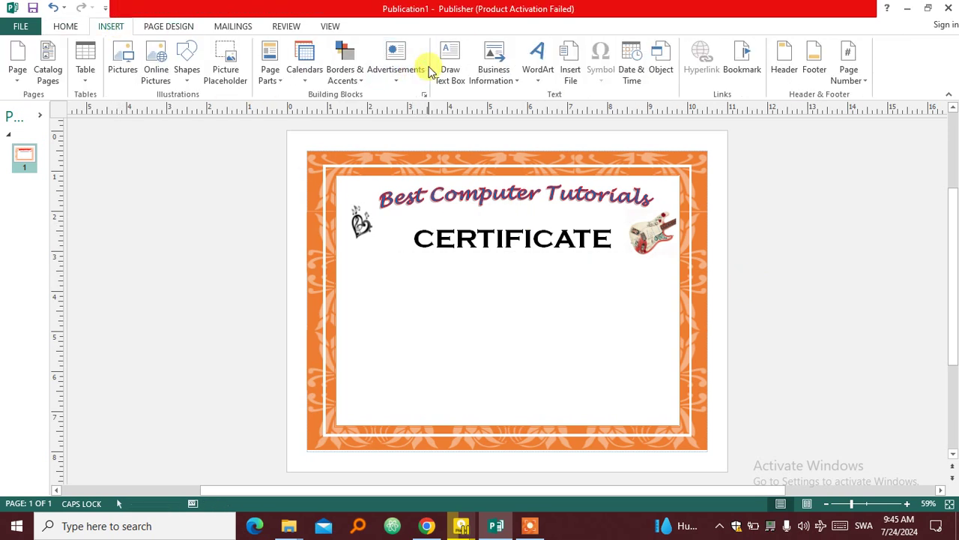
left_click(453, 66)
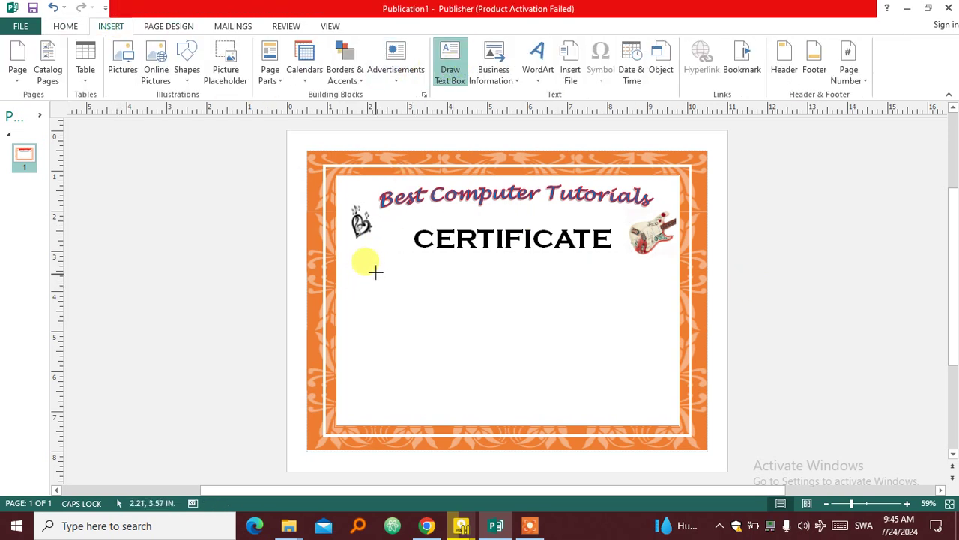
left_click_drag(359, 266, 664, 312)
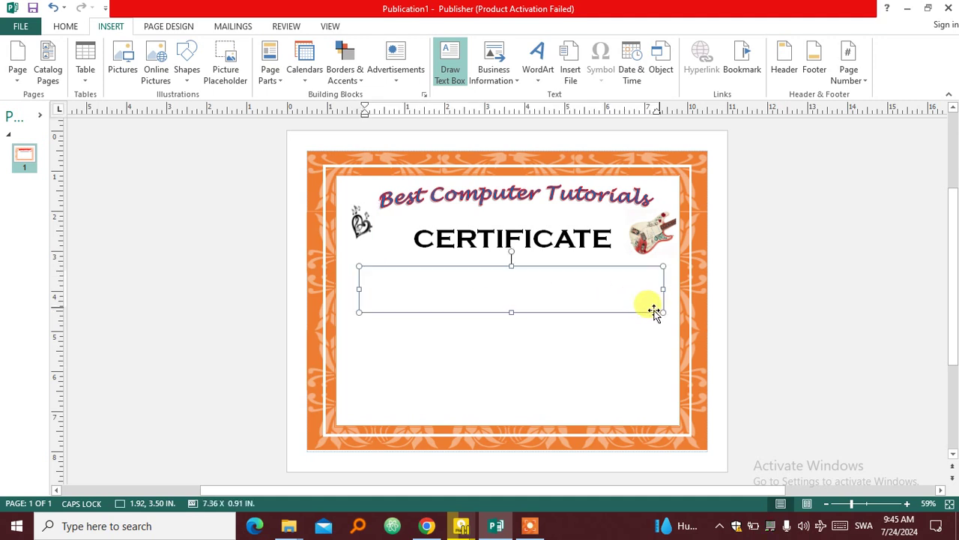
left_click(456, 295)
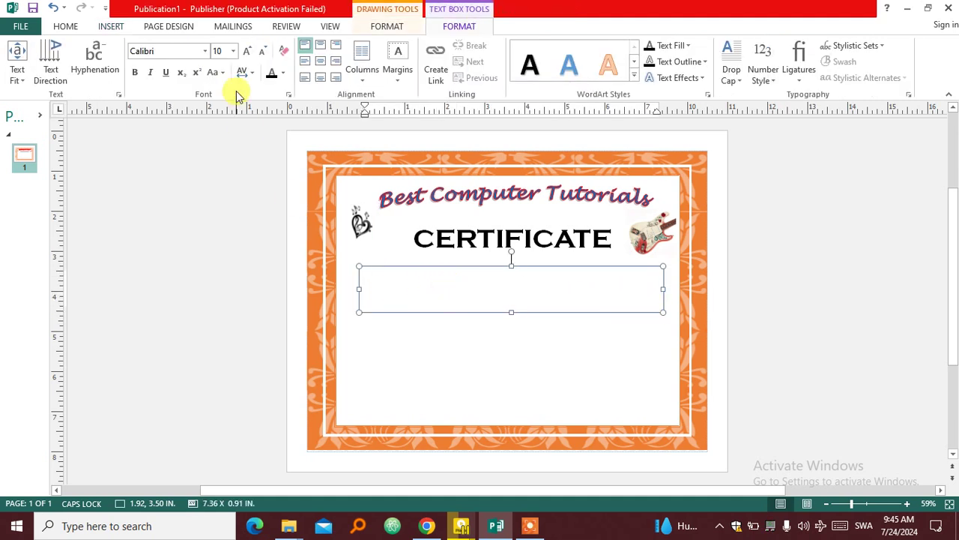
- Set the font size in the new text box to 24 pt
left_click(248, 50)
left_click(249, 53)
left_click(249, 52)
left_click(249, 53)
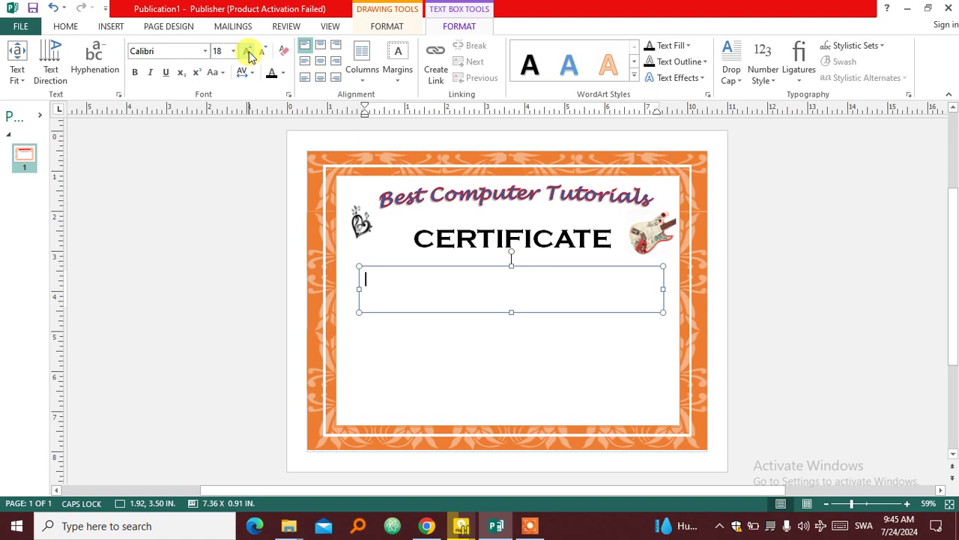
left_click(249, 52)
left_click(249, 52)
left_click(249, 52)
left_click(249, 52)
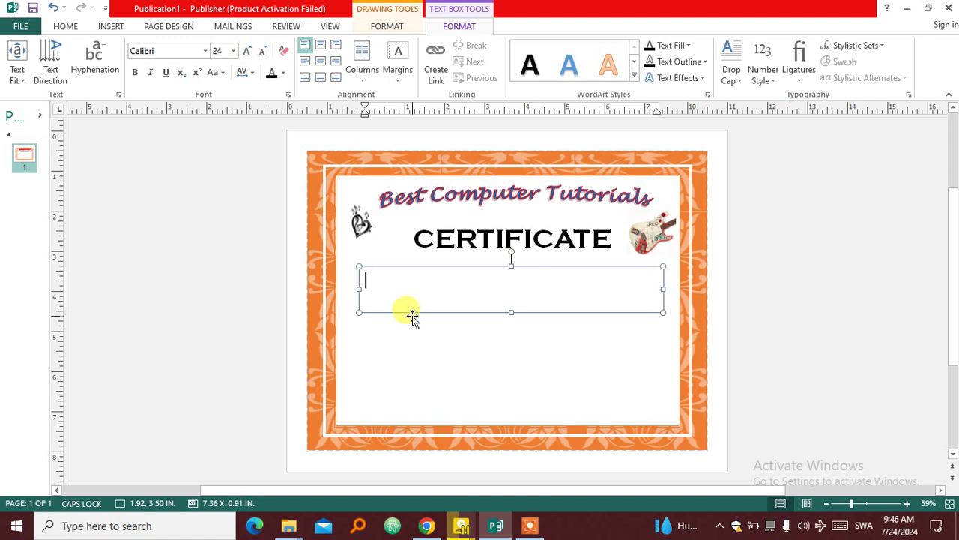
- Enter "This is to Certify that" followed by a long underscore blank for the recipient's name
type("T")
key("Caps_Lock")
type("h")
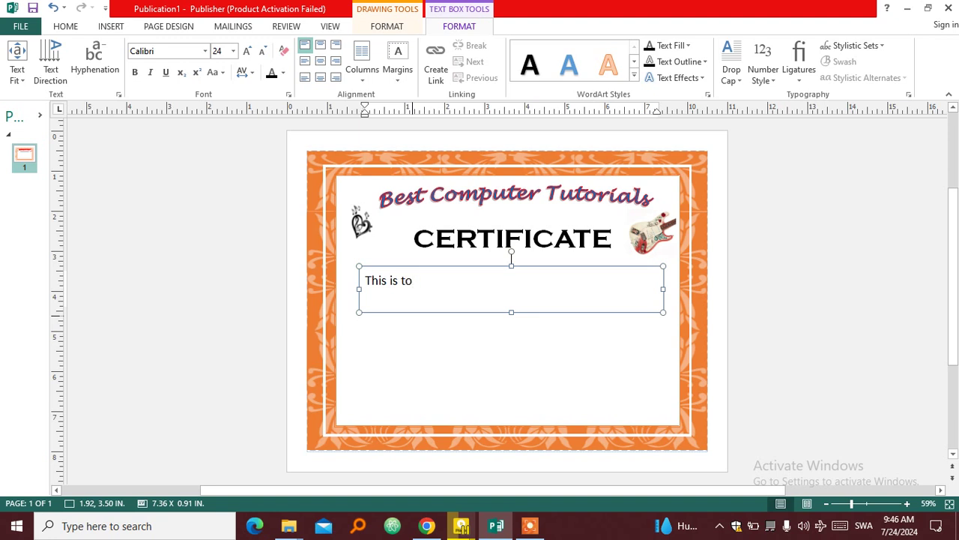
type("is is to")
key("Caps_Lock")
type("C")
key("Caps_Lock")
type("at")
type("____________________")
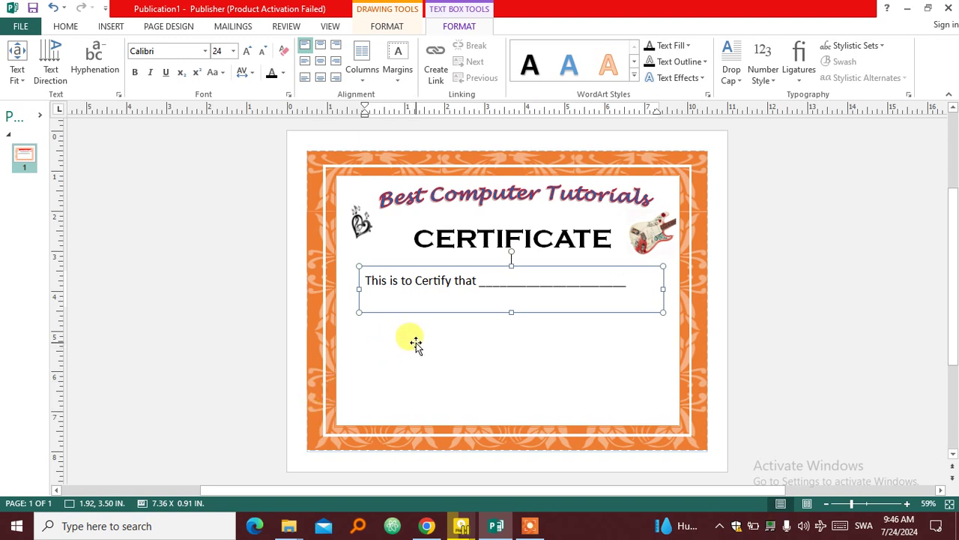
- Start a new line after the name blank and extend the text box downward to about 2.14 in high
key("Escape")
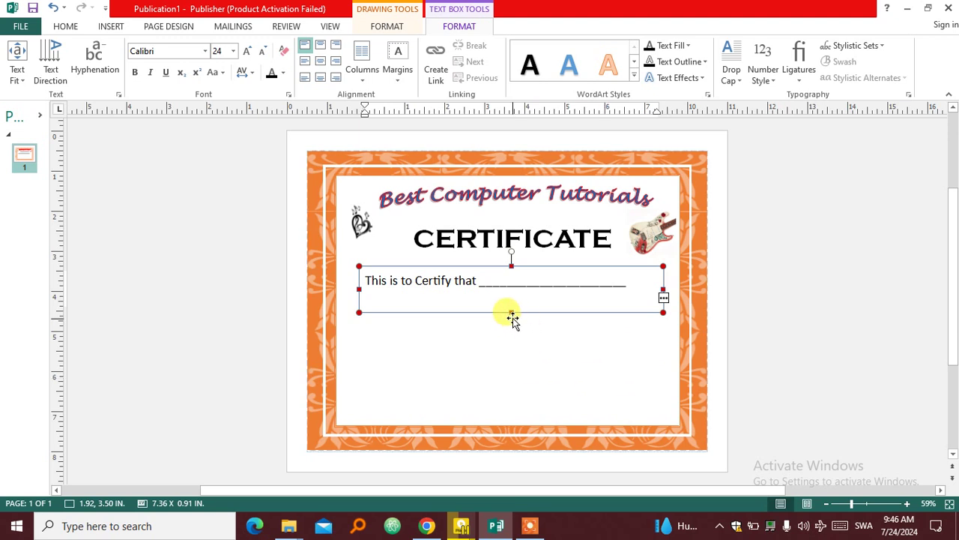
left_click_drag(512, 312, 514, 356)
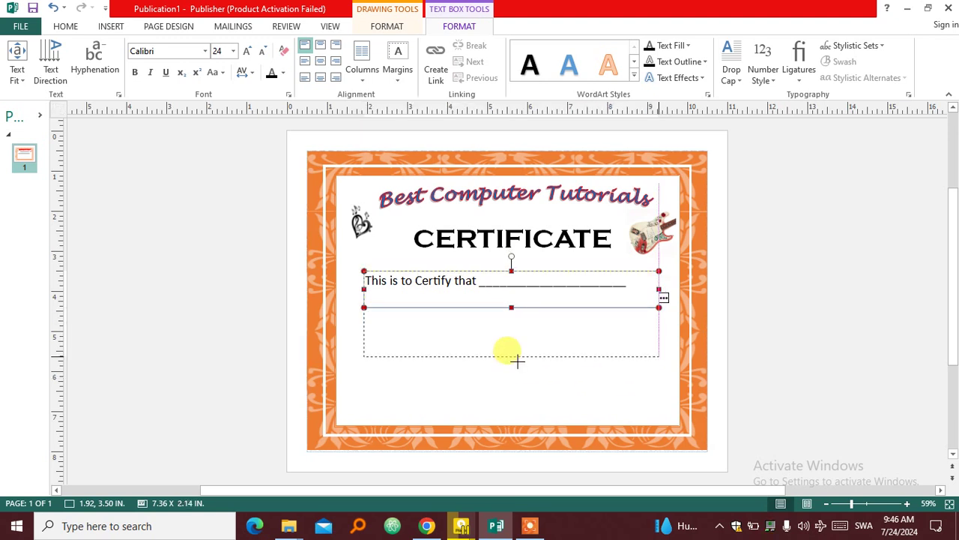
left_click(622, 291)
left_click(450, 348)
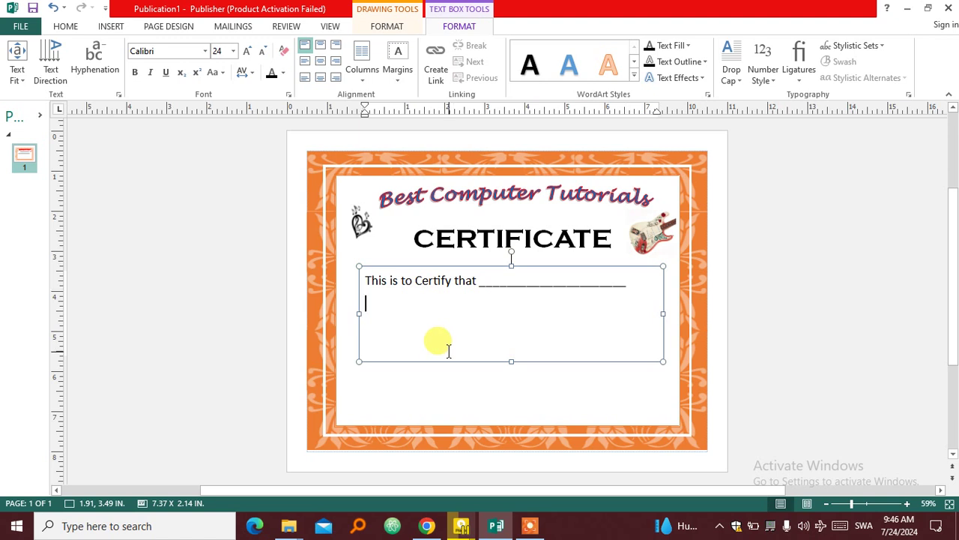
- Enter "Attended Computer Training at Best Computer Tutorials." on the line below the name blank
key("Caps_Lock")
type("A")
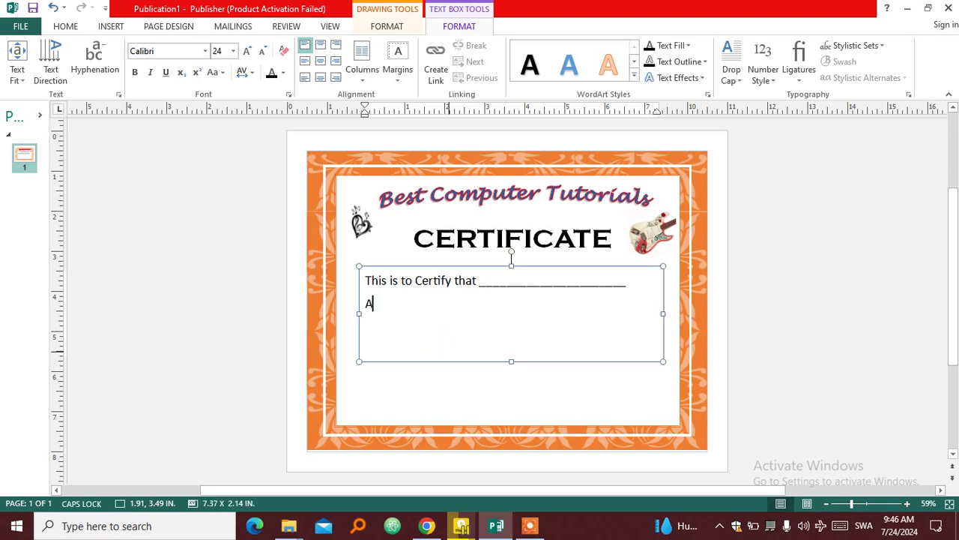
key("Caps_Lock")
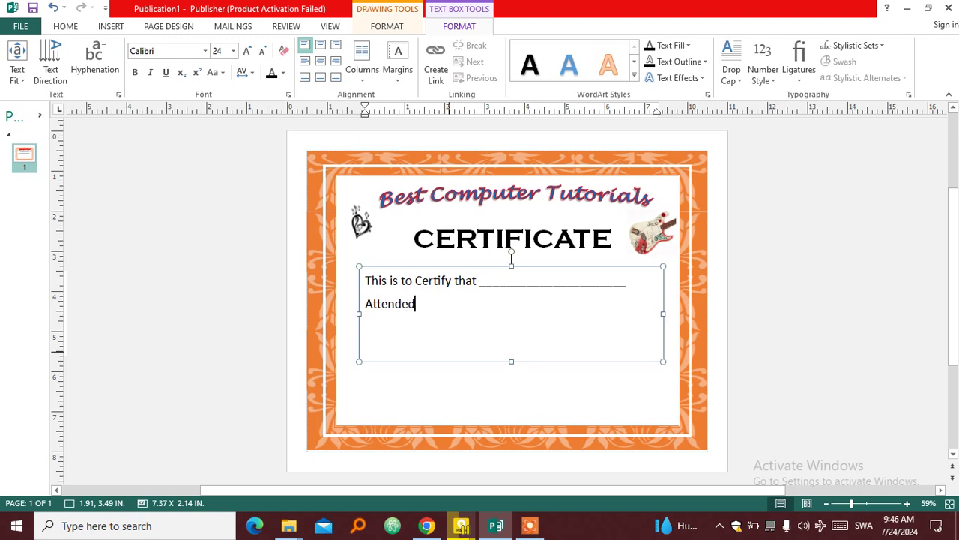
type("ttended Computer Training at")
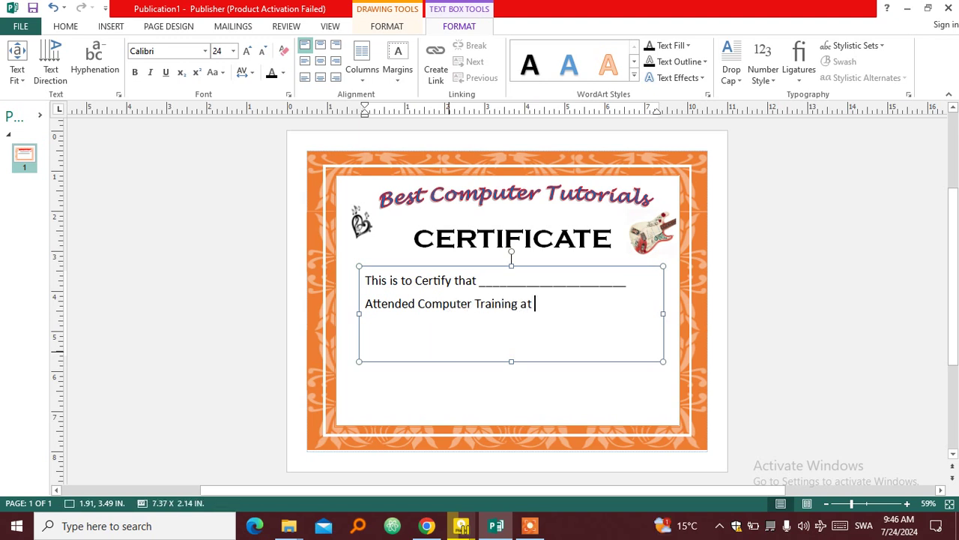
type(" B")
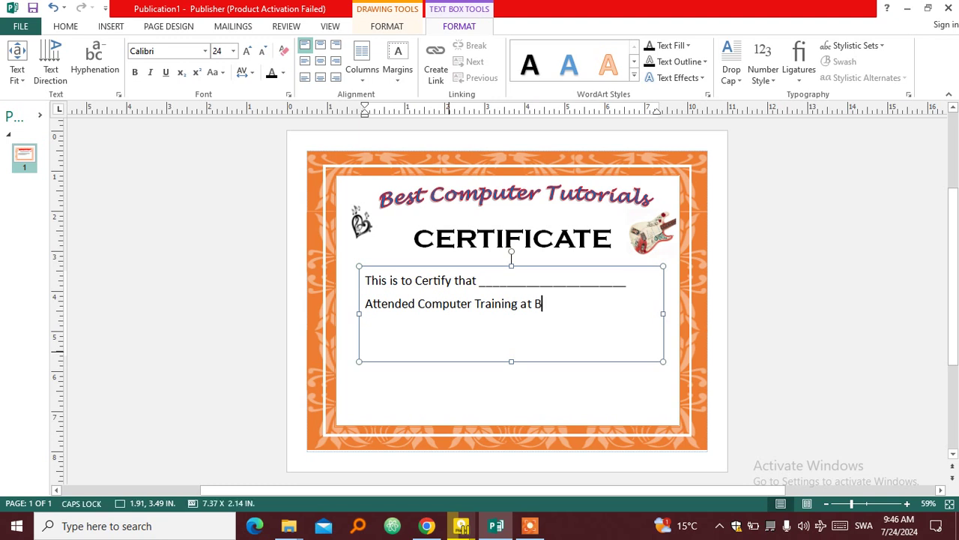
type("est C")
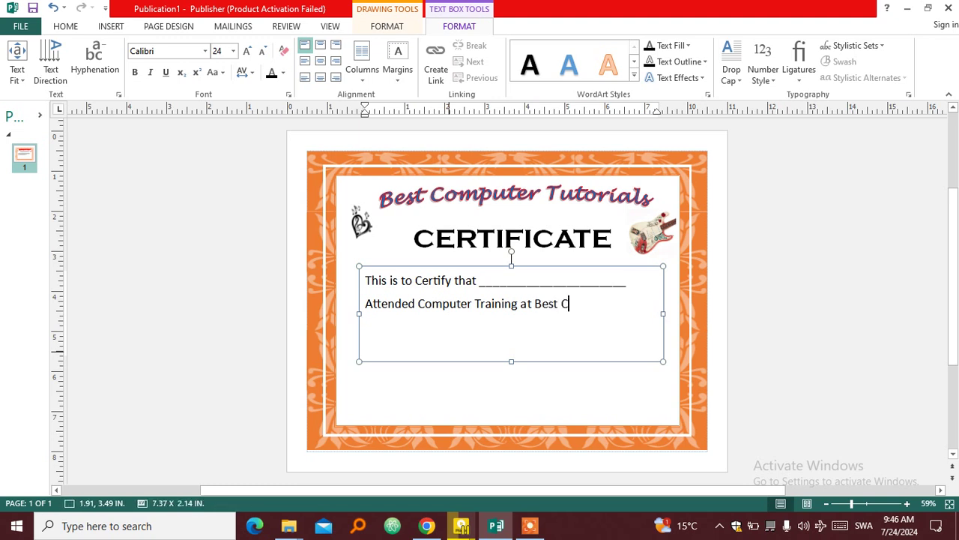
type("omputer")
key("Caps_Lock")
type("T")
key("Caps_Lock")
type("uter Tutorials.")
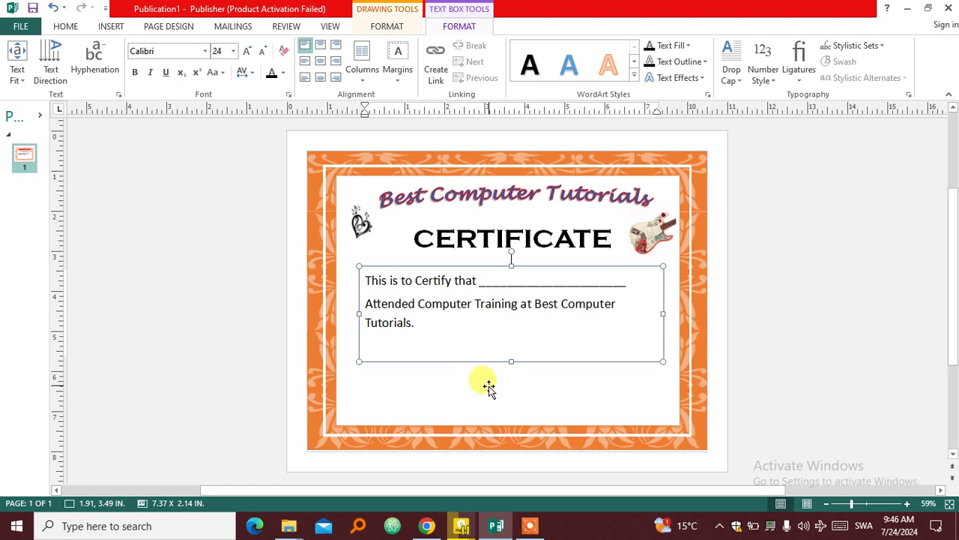
left_click(488, 387)
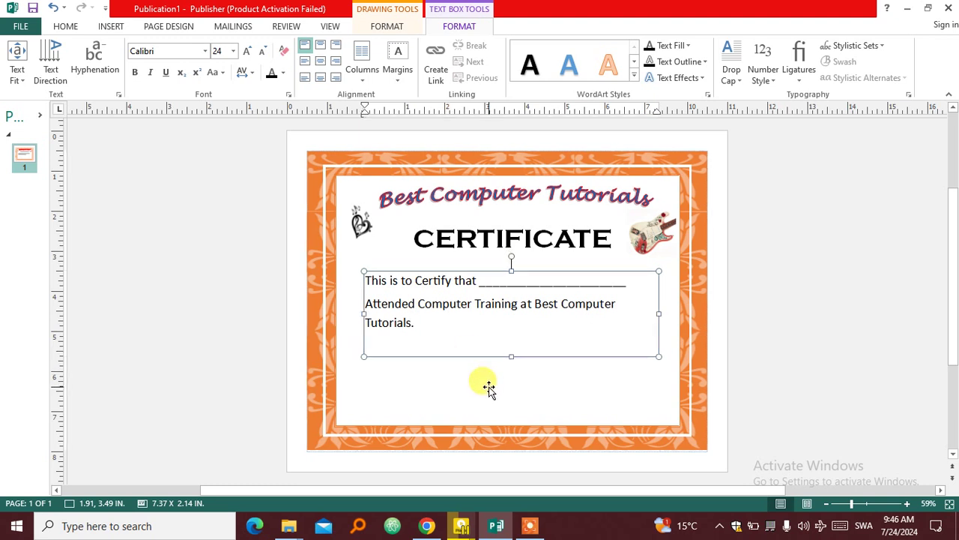
- Draw a text box about 2.4 by 1.0 in below the certification text, in the lower-left area inside the frame
left_click(446, 396)
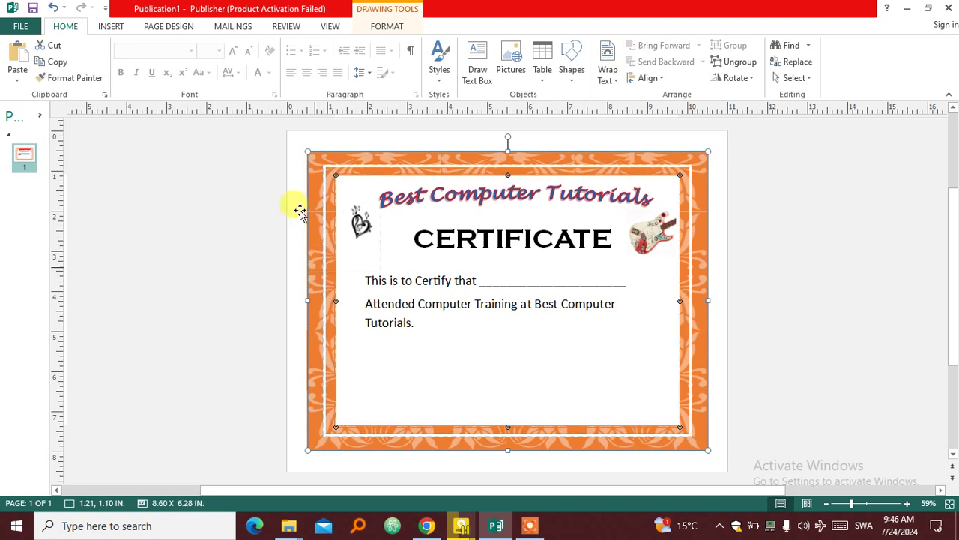
left_click(111, 27)
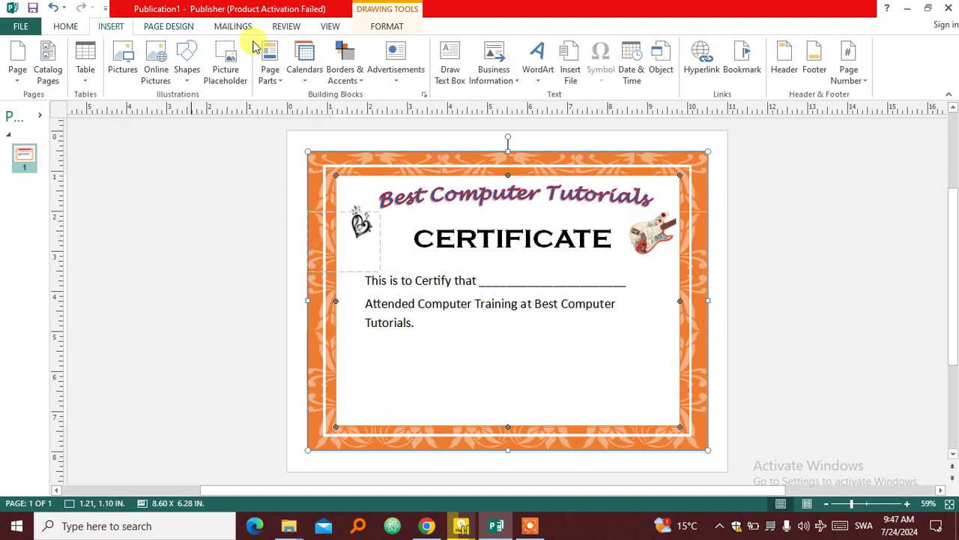
left_click(450, 74)
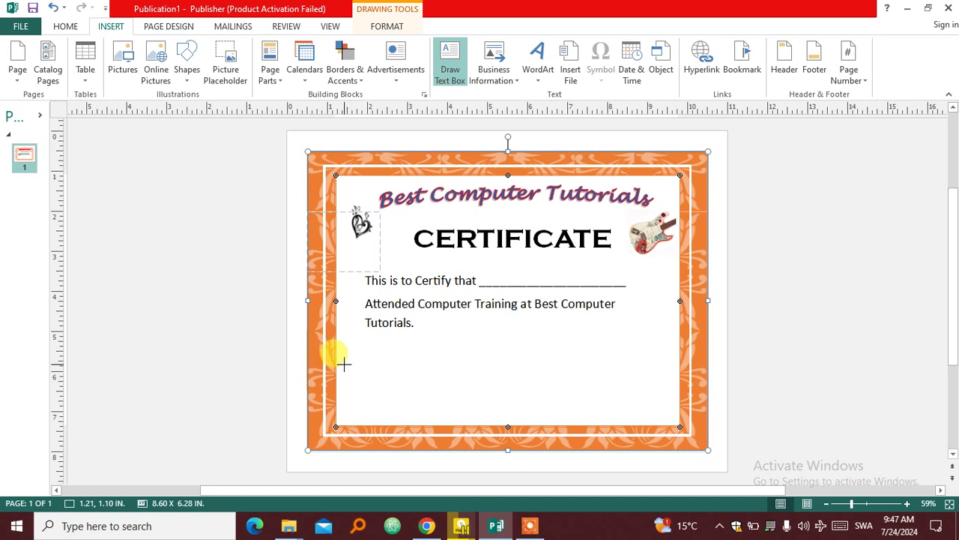
left_click_drag(342, 364, 439, 405)
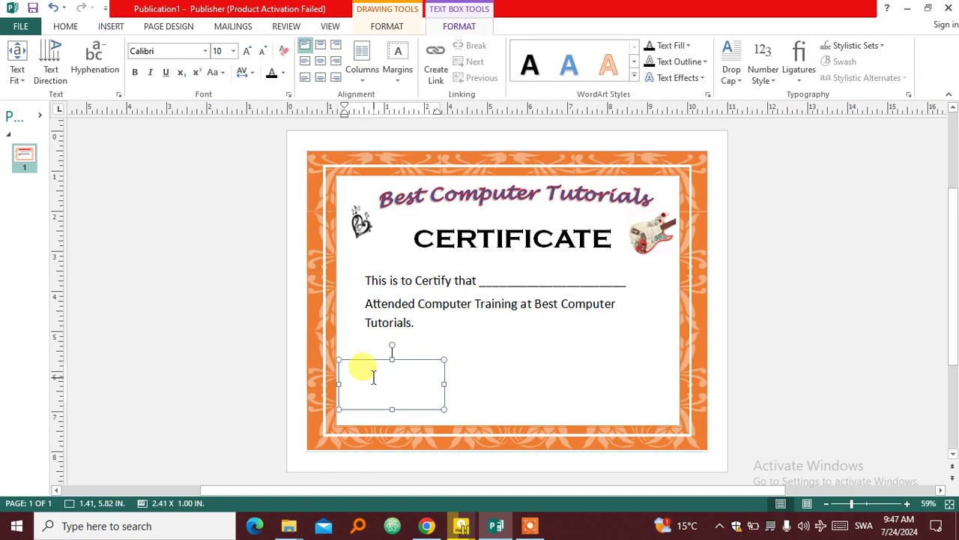
- Set the font size in the new lower-left text box to 22 pt
key("Caps_Lock")
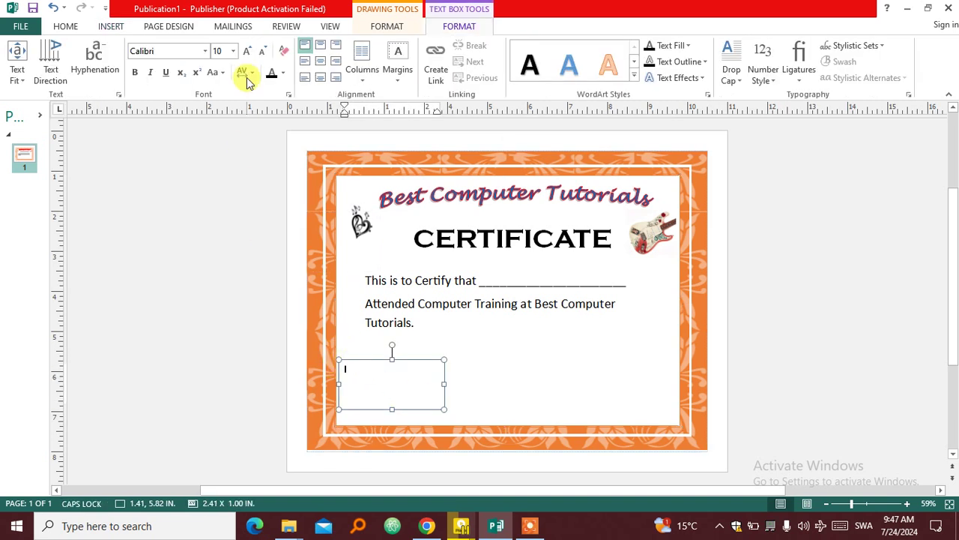
left_click(247, 51)
left_click(247, 51)
left_click(247, 51)
left_click(247, 51)
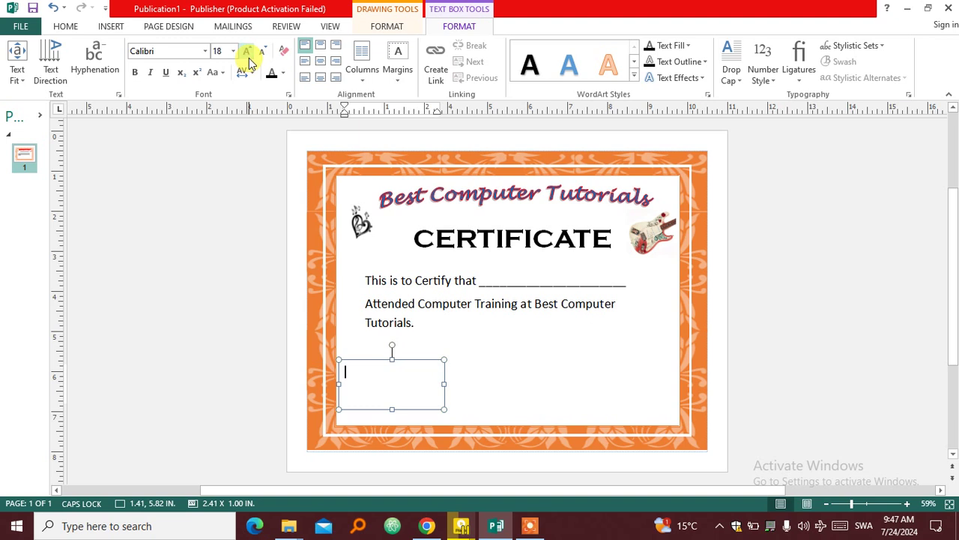
left_click(247, 51)
left_click(247, 51)
left_click(247, 51)
- Enter the signatory label "Manager" in the lower-left text box
type("M")
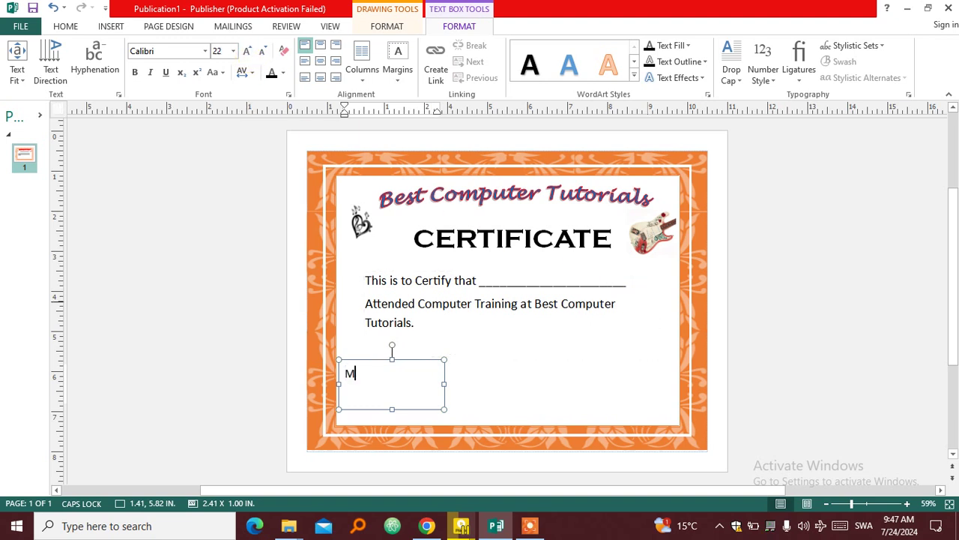
key("Caps_Lock")
type("ana")
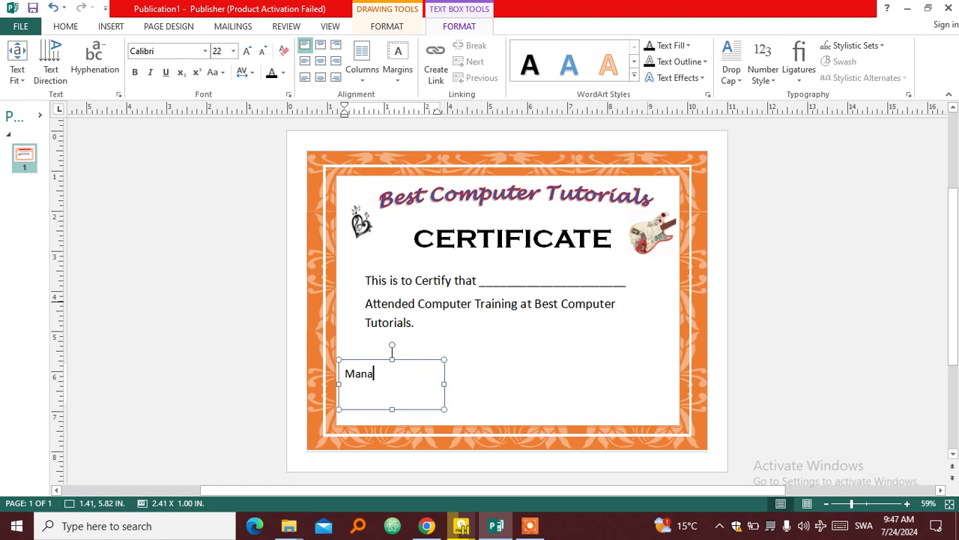
type("ger")
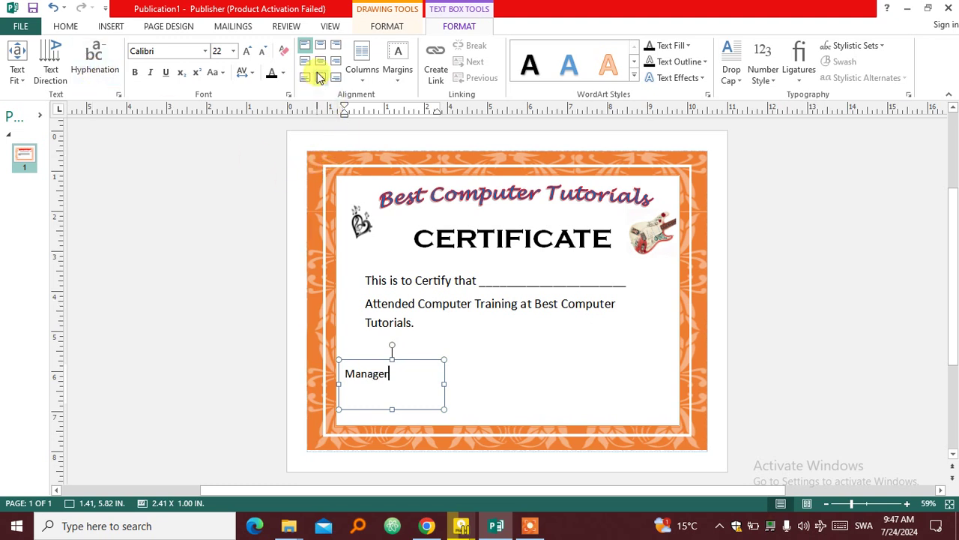
- Draw a second text box about 2.4 by 0.92 in on the certificate's lower-right side, across from "Manager"
left_click(111, 27)
left_click(459, 64)
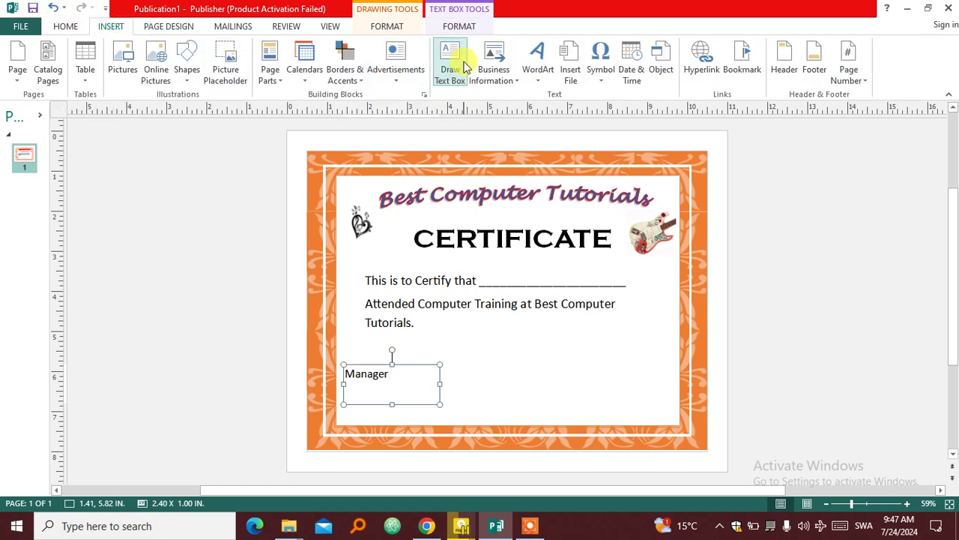
mouse_move(562, 361)
left_mouse_down()
mouse_move(713, 403)
mouse_move(658, 398)
left_mouse_up()
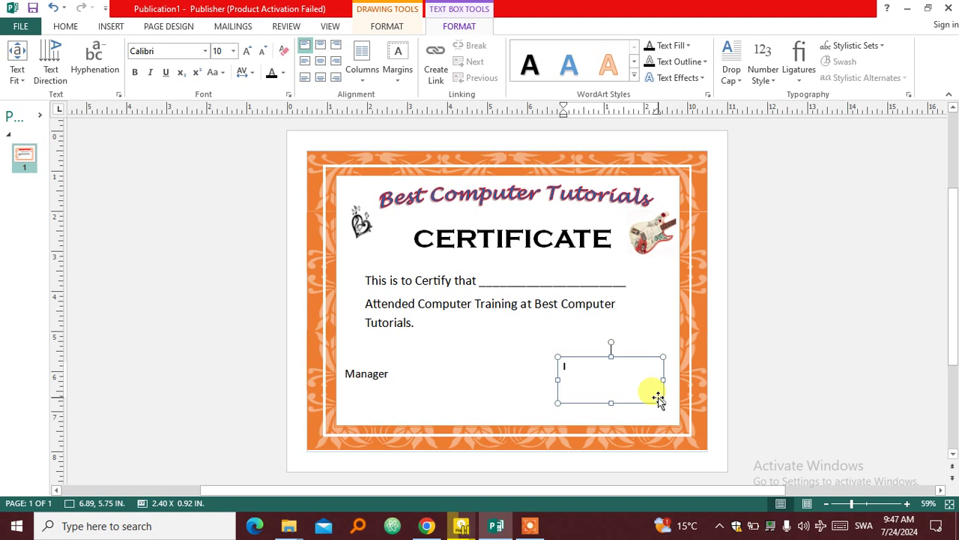
- Set the font size in the lower-right text box to 26 pt
left_click(248, 51)
left_click(249, 51)
left_click(248, 51)
left_click(248, 51)
left_click(248, 51)
left_click(248, 50)
left_click(248, 51)
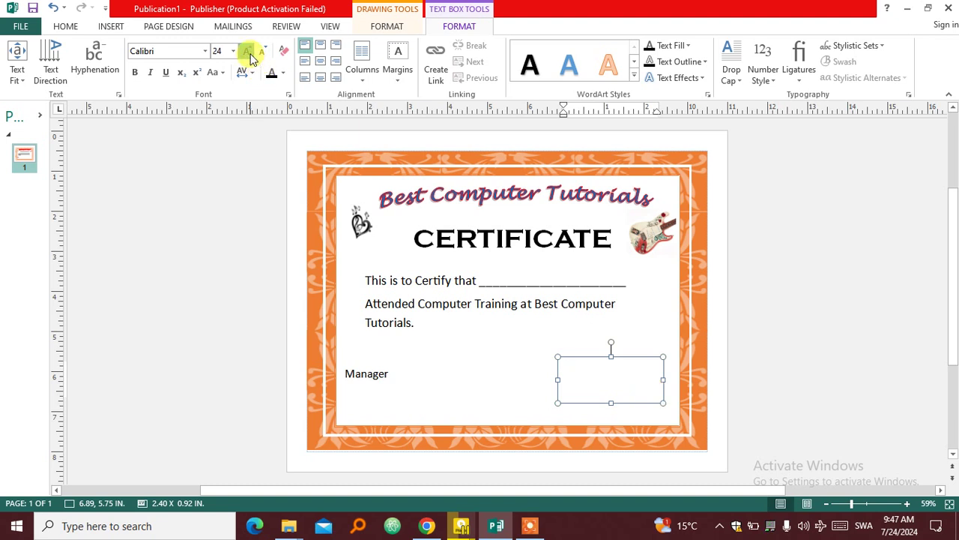
left_click(248, 51)
- Enter the signatory label "Trainer" with a capital T in the lower-right text box
type("t")
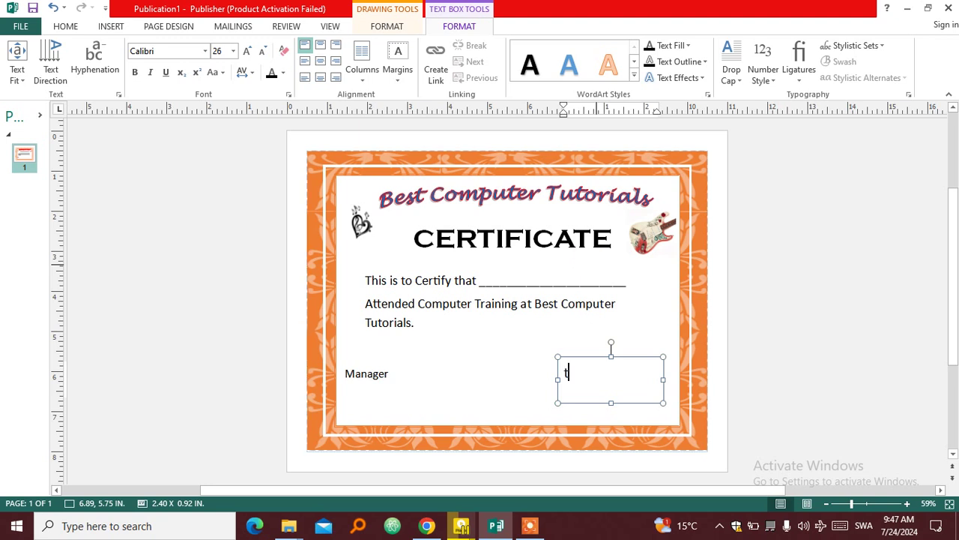
key("Caps_Lock")
type("T")
key("Caps_Lock")
type("rainer")
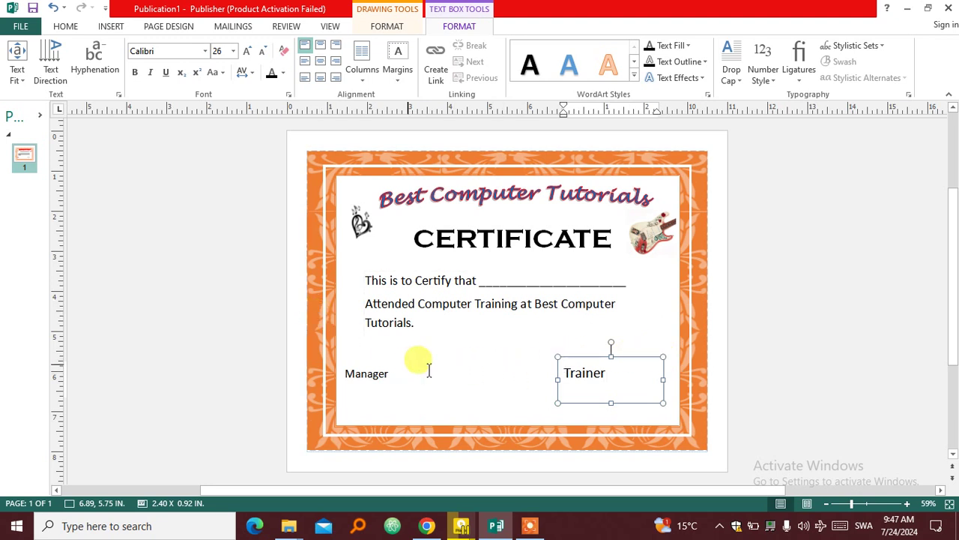
- Draw a horizontal signature line about 1.81 in long below the "Manager" label
left_click(379, 367)
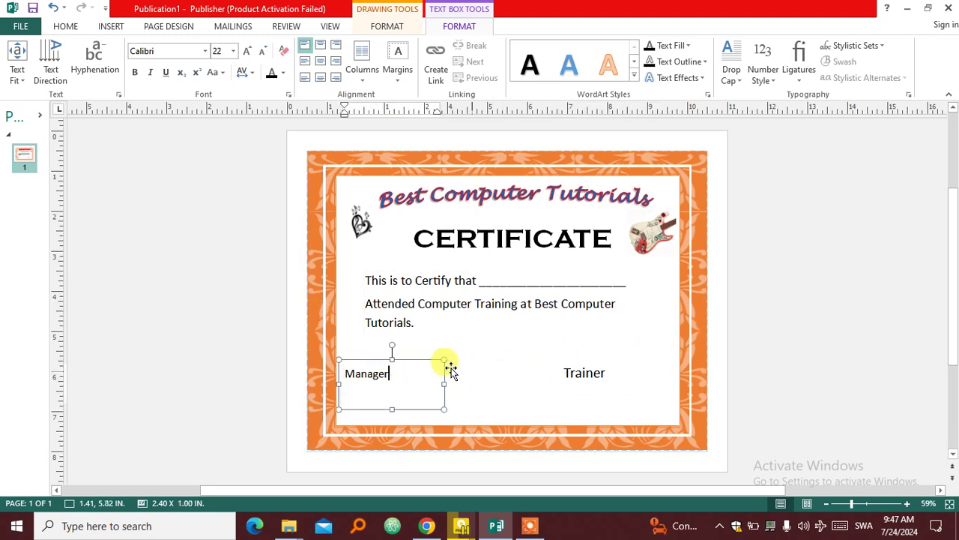
left_click(381, 338)
left_click(321, 220)
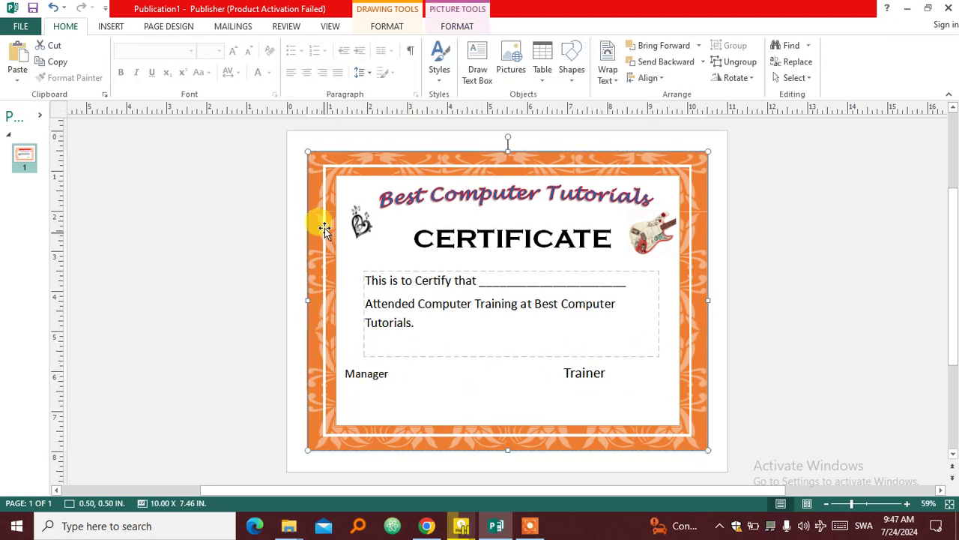
left_click(116, 29)
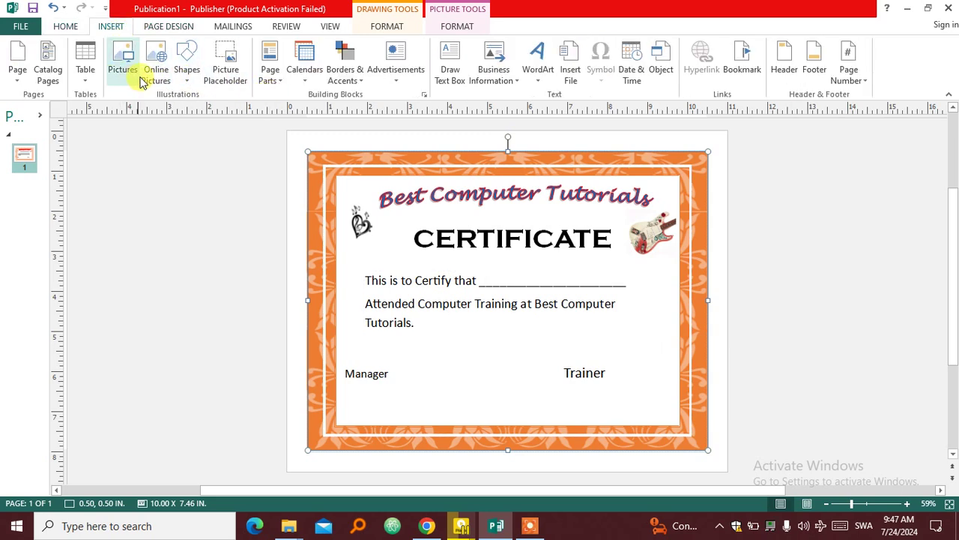
left_click(187, 71)
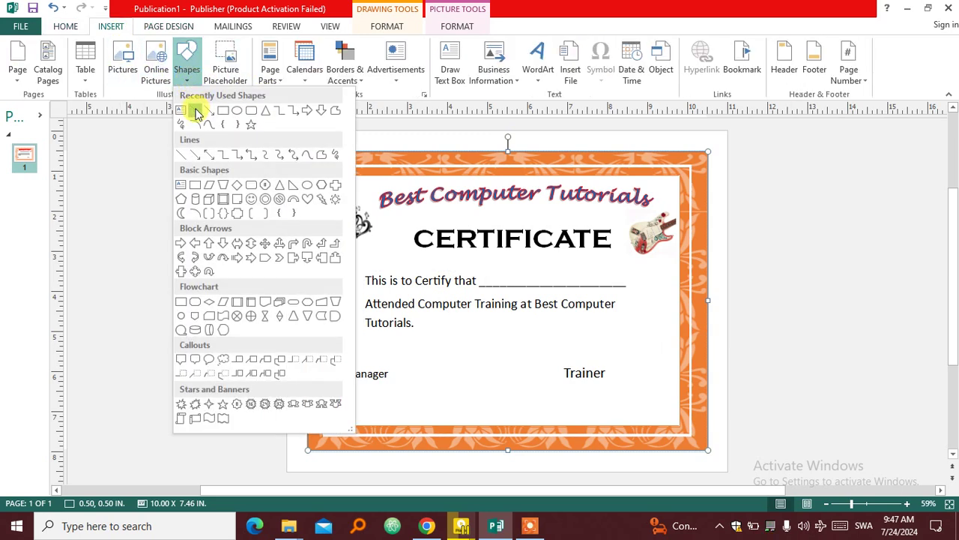
left_click(196, 113)
left_click_drag(345, 404, 422, 405)
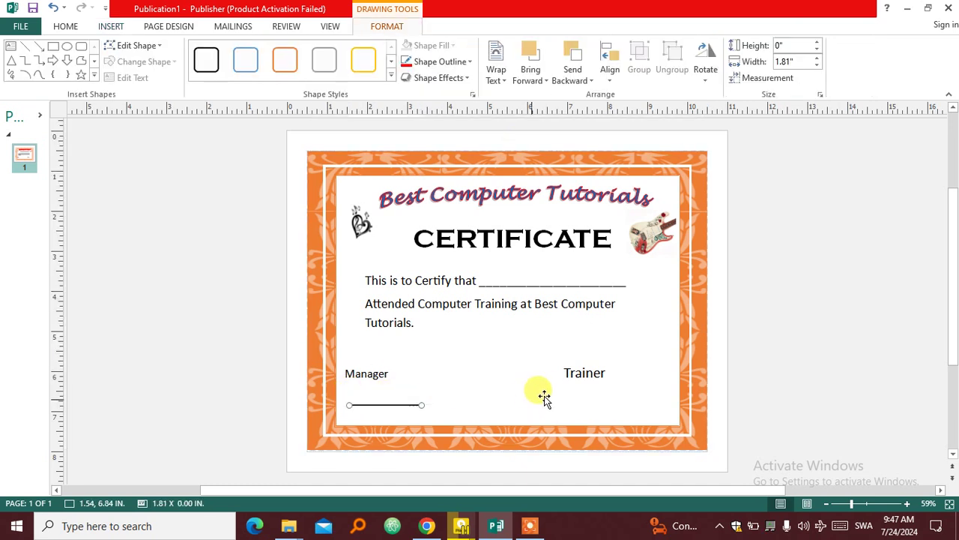
- Move the "Trainer" text box slightly right and down, and draw a horizontal signature line about 2.49 in long beneath it
left_click_drag(565, 395, 571, 366)
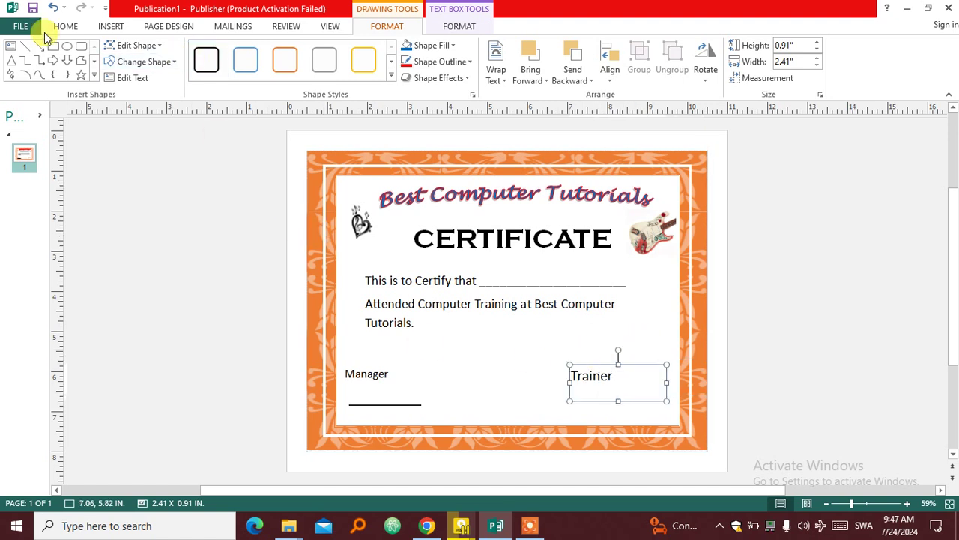
left_click(25, 45)
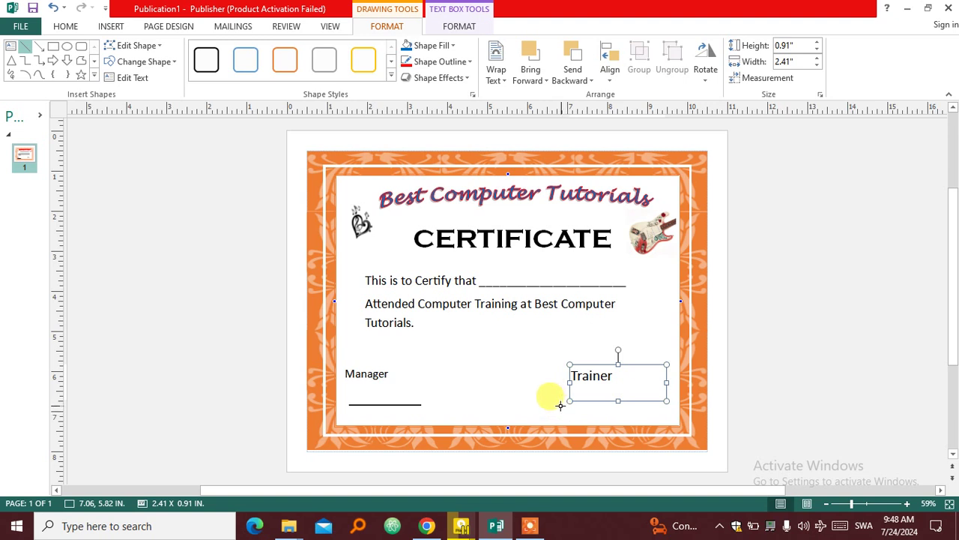
left_click_drag(561, 404, 656, 405)
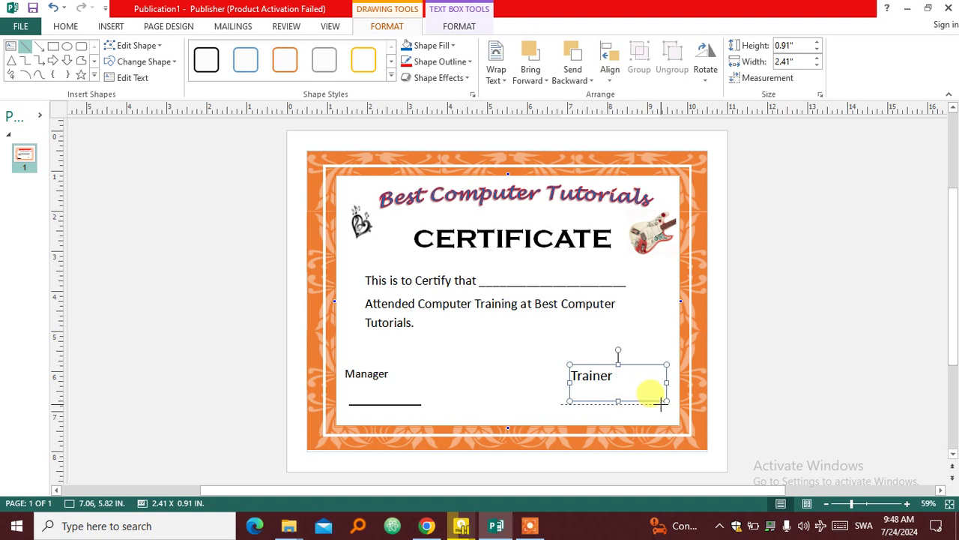
left_click_drag(661, 404, 660, 403)
left_click(483, 377)
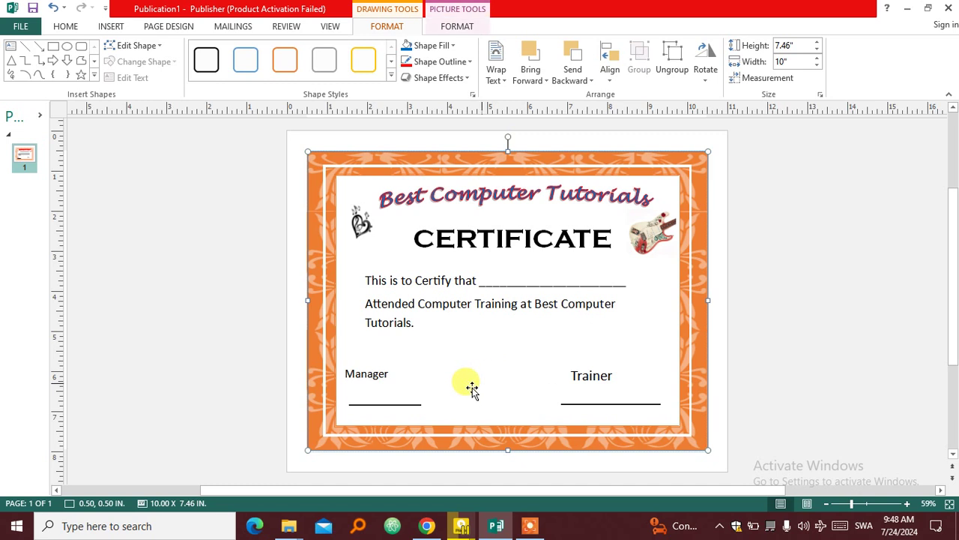
- Open the shape formatting of the signature line under "Trainer" and set its line color to red
left_click(631, 405)
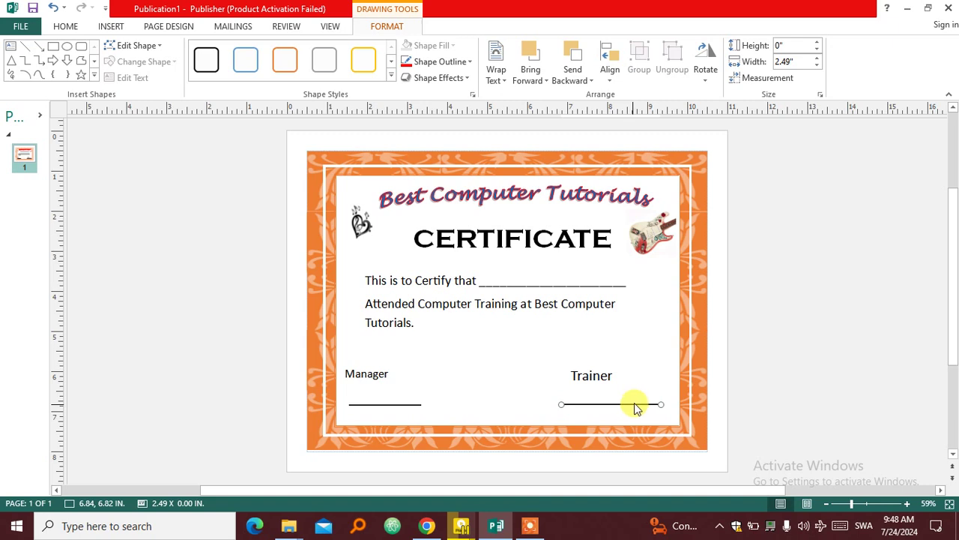
right_click(635, 406)
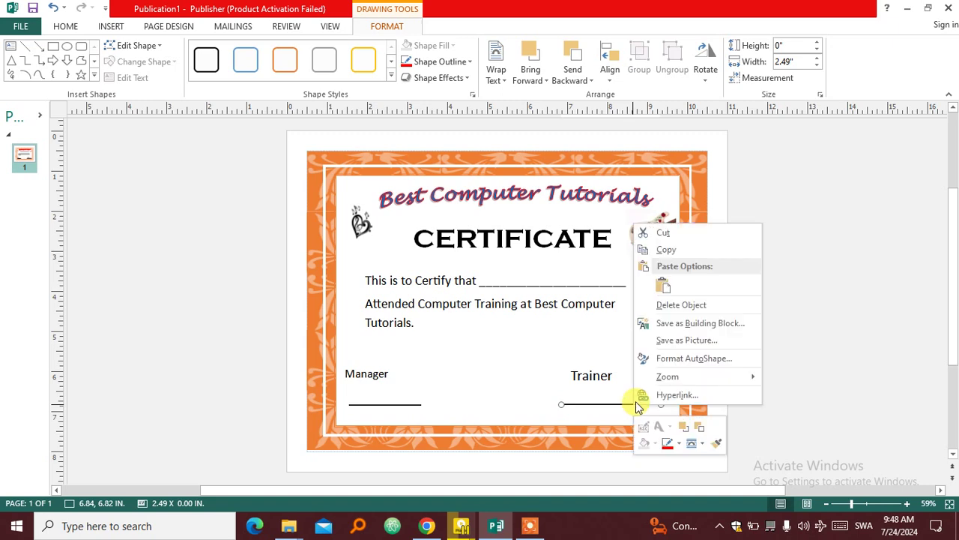
left_click(694, 358)
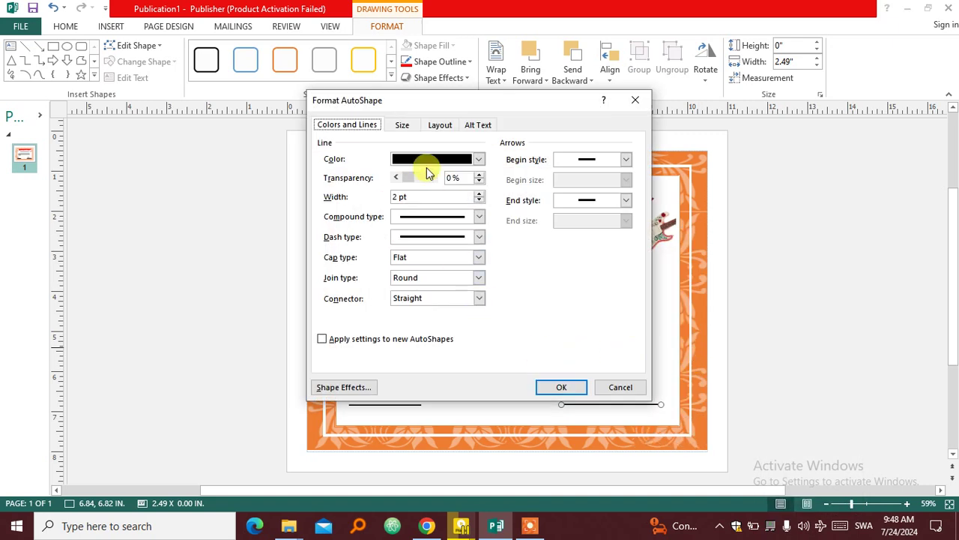
left_click(478, 158)
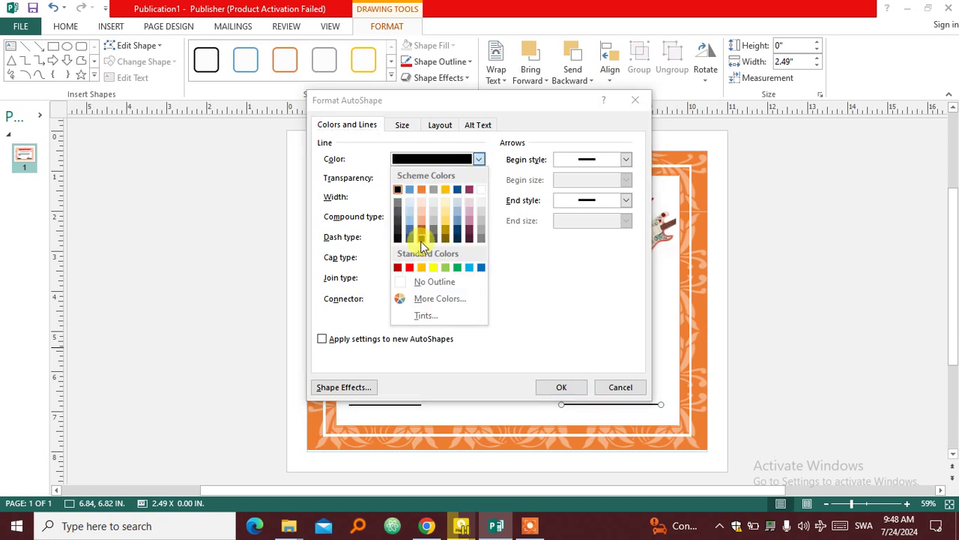
left_click(398, 267)
- Give the "Trainer" signature line diamond begin and end styles and apply the formatting
left_click(622, 160)
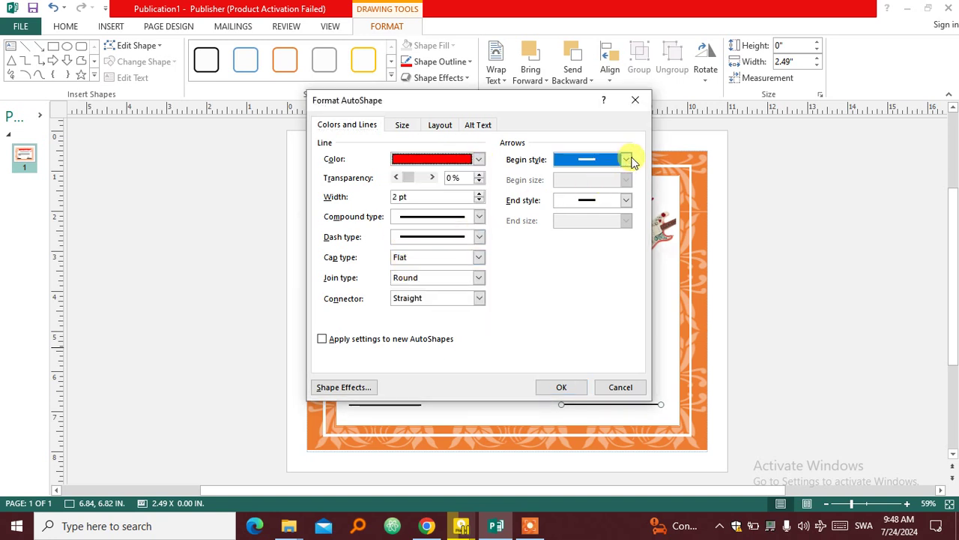
left_click(632, 163)
left_click(589, 203)
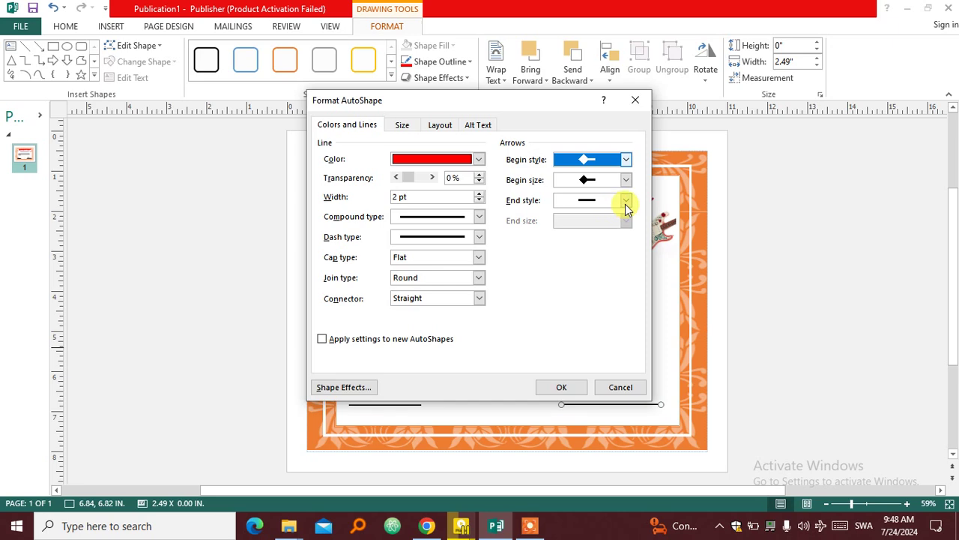
left_click(626, 199)
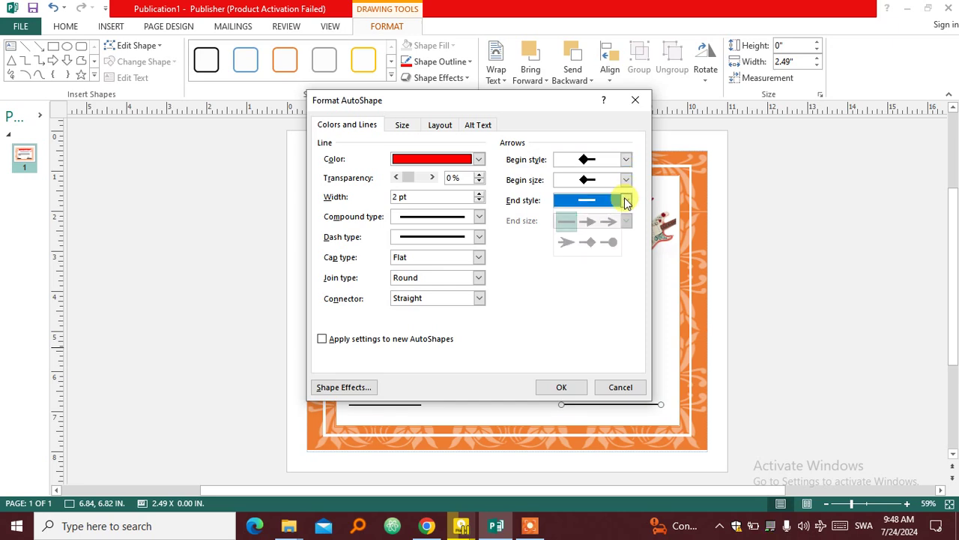
left_click(594, 248)
left_click(562, 386)
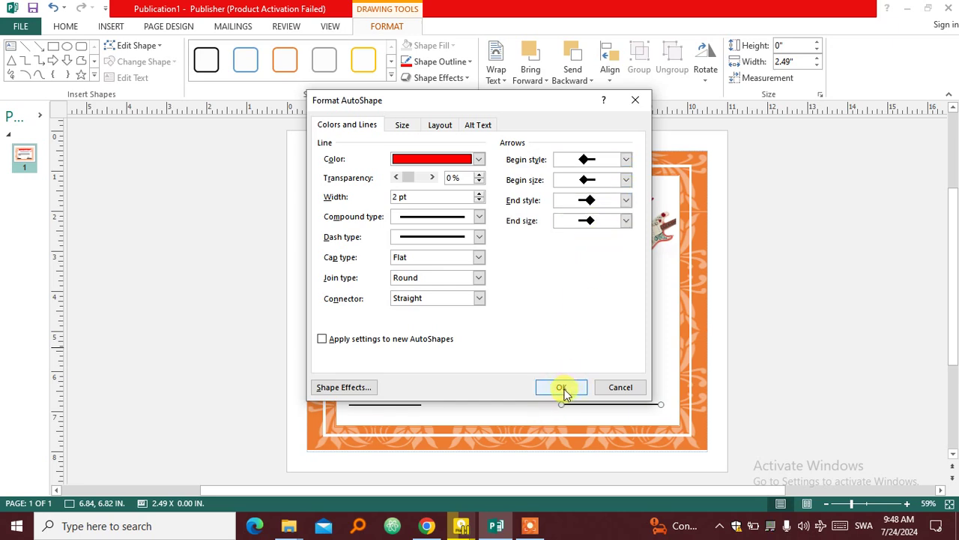
left_click(469, 398)
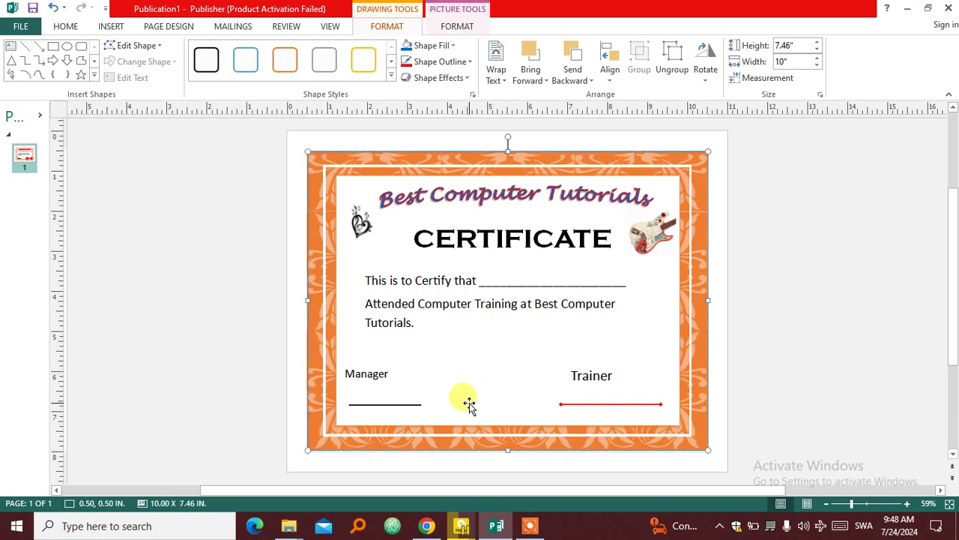
- Open the shape formatting of the signature line under "Manager" and set its line color to red
left_click(395, 404)
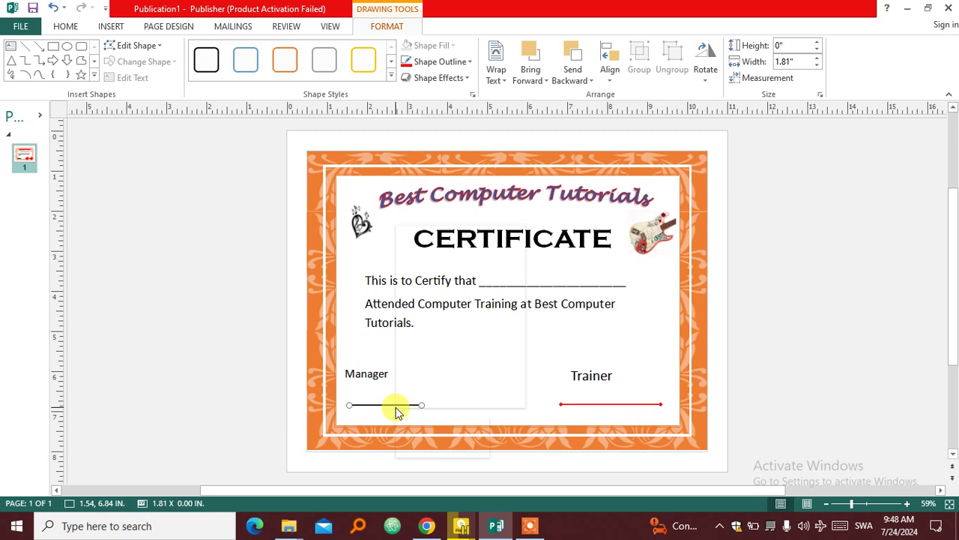
right_click(395, 406)
left_click(462, 366)
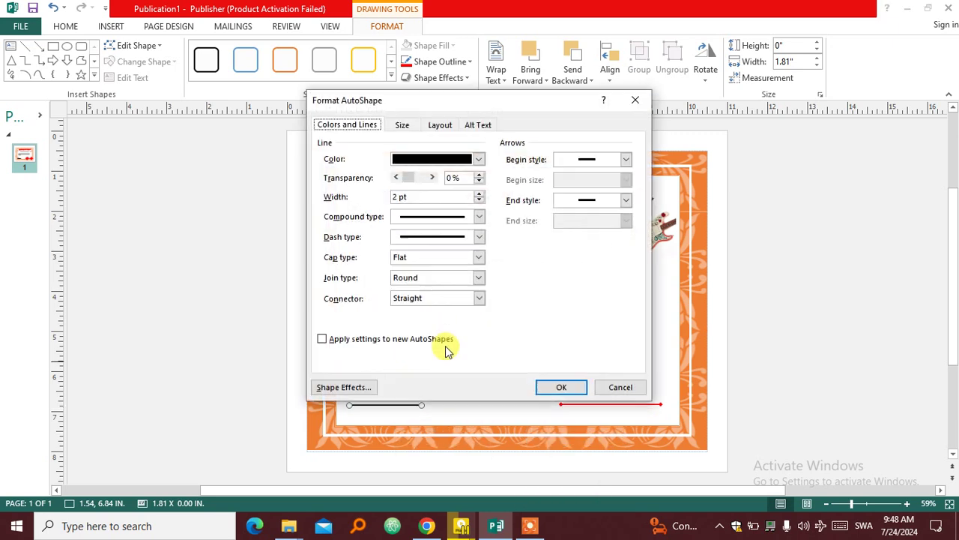
left_click(479, 159)
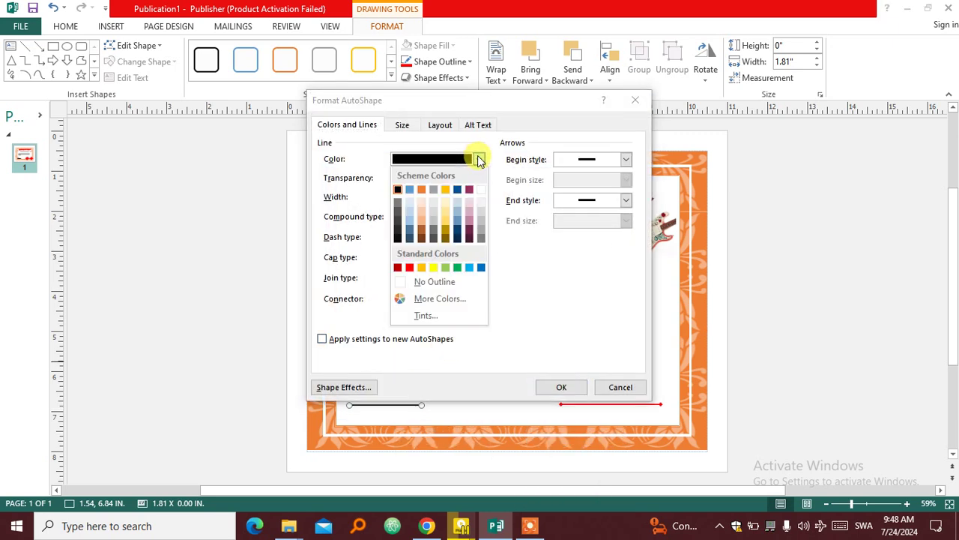
left_click(409, 267)
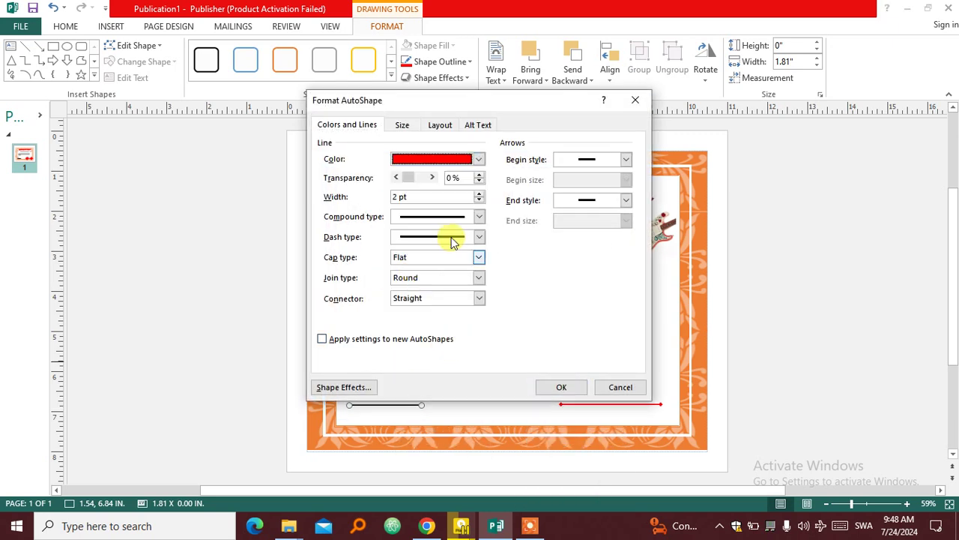
- Give the "Manager" signature line diamond begin and end styles and a fine dotted dash type, and apply the formatting
left_click(627, 161)
left_click(595, 203)
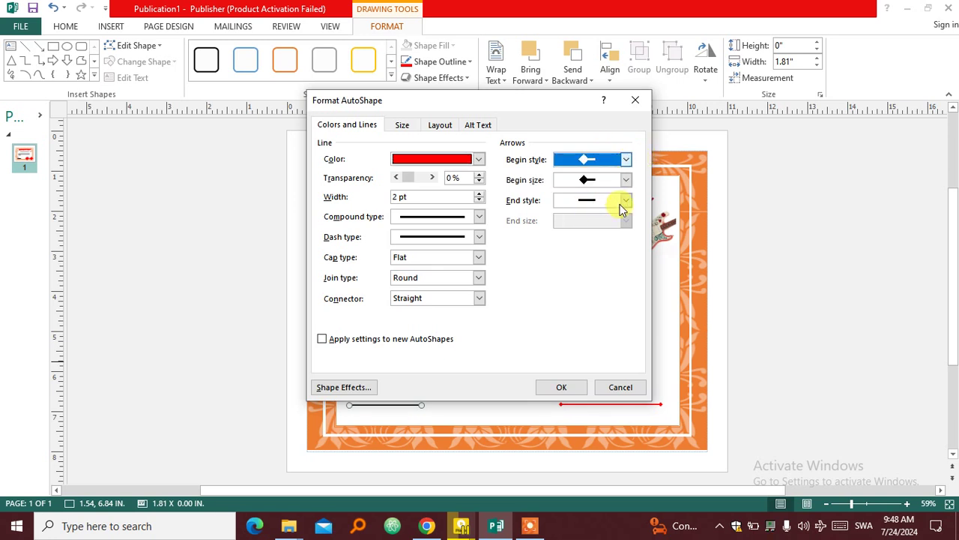
left_click(627, 201)
left_click(584, 242)
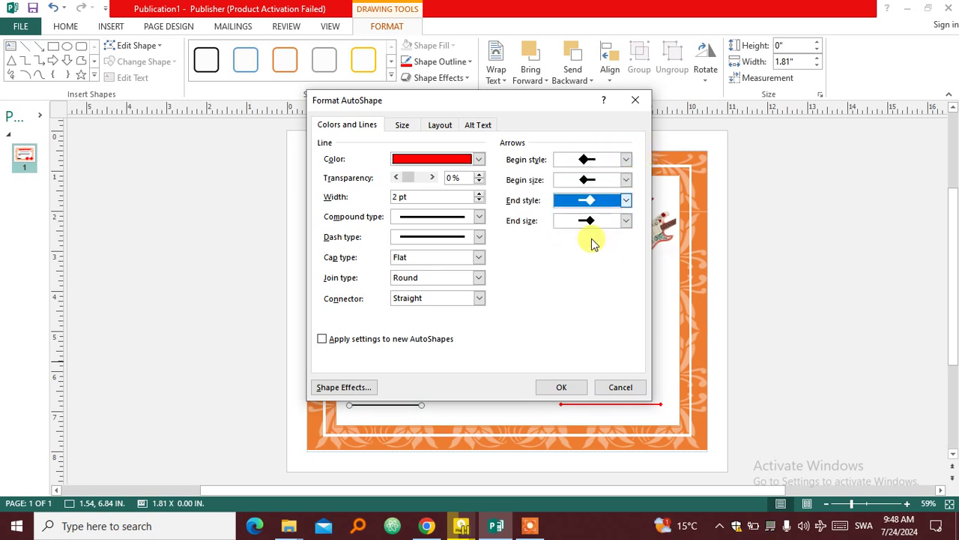
left_click(477, 236)
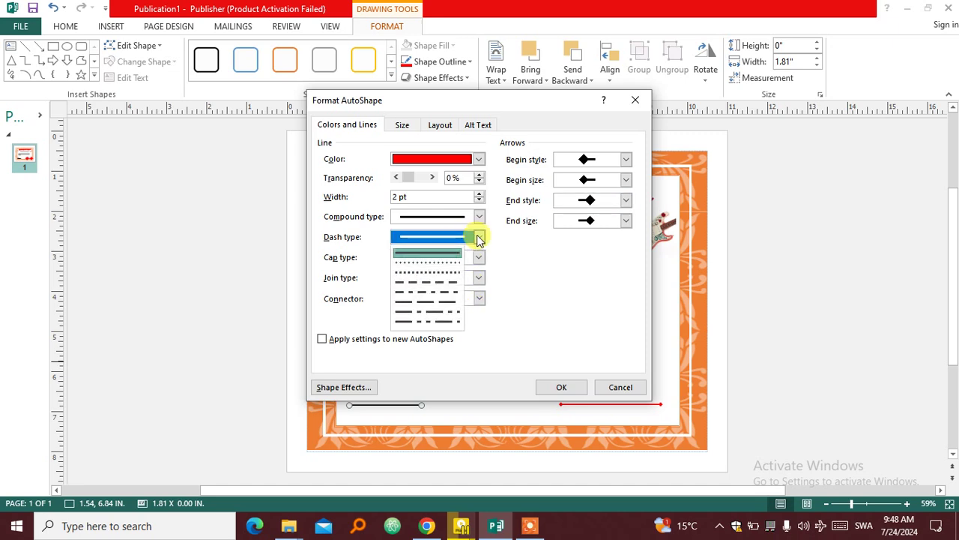
left_click(451, 262)
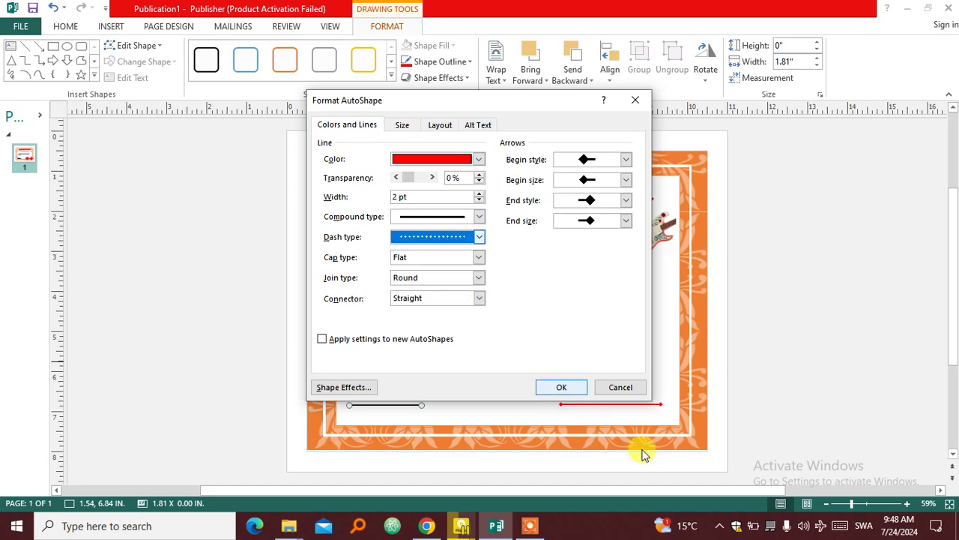
left_click(552, 388)
left_click(796, 385)
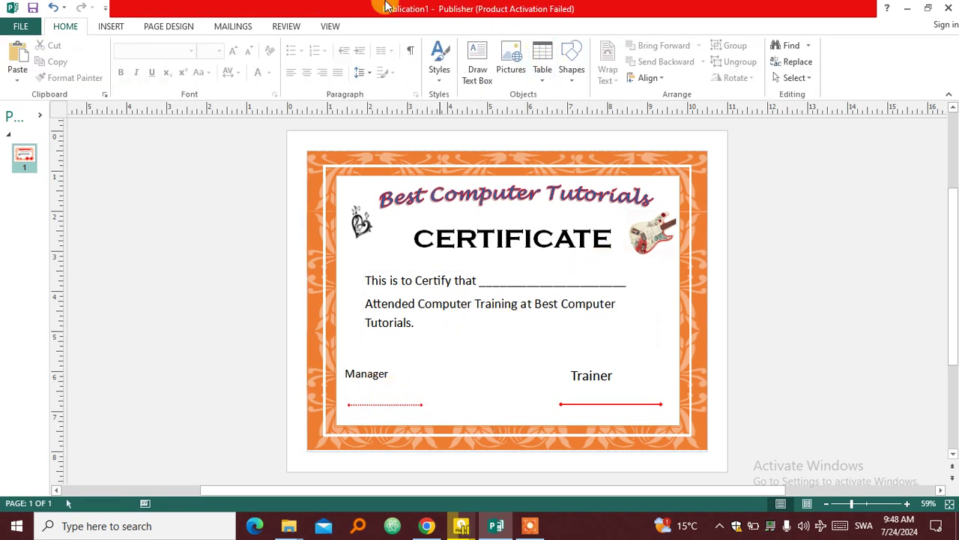
- Start a new WordArt in the light gray plain style from the third row, with the text "1"
left_click(119, 26)
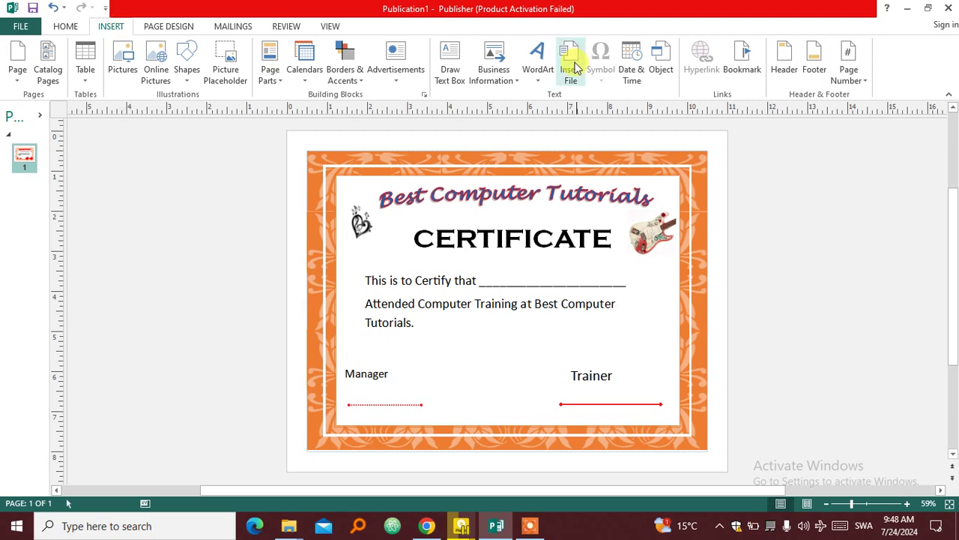
left_click(537, 67)
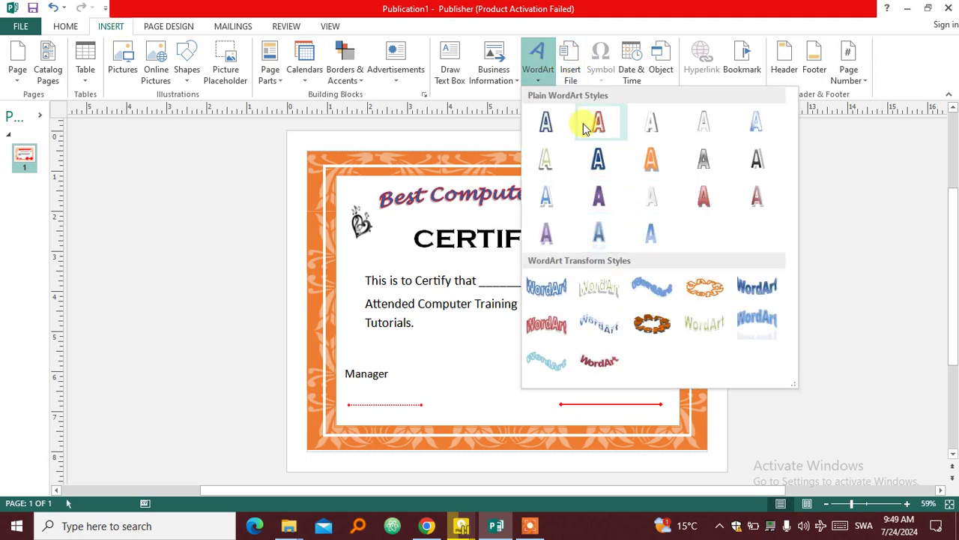
left_click(651, 192)
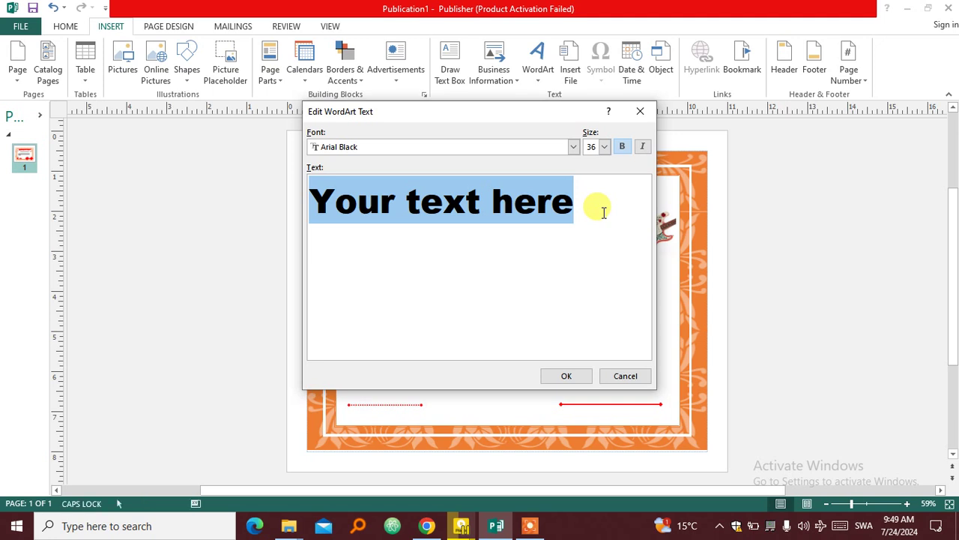
type("1")
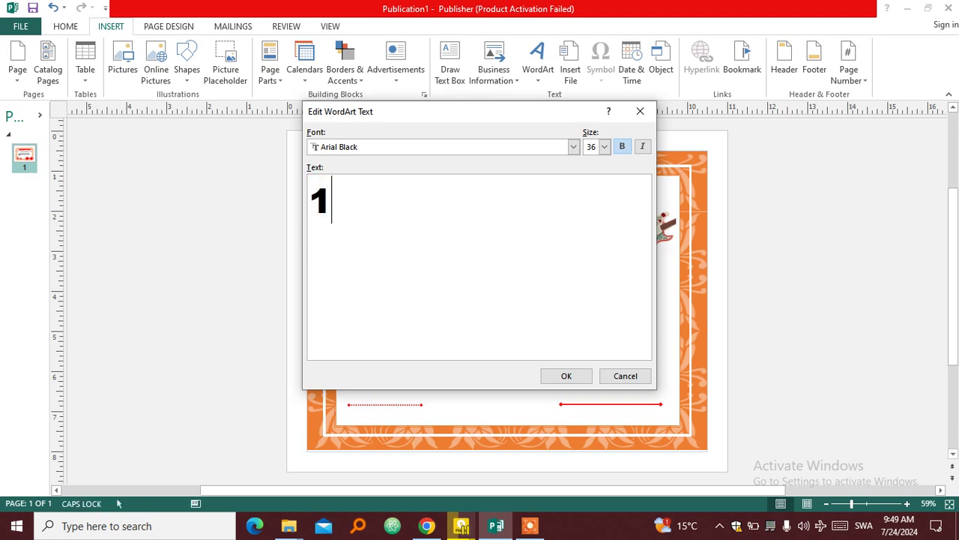
- Set the WordArt number's font to Algerian at size 48 and insert it on the certificate
left_click(573, 148)
left_click(536, 197)
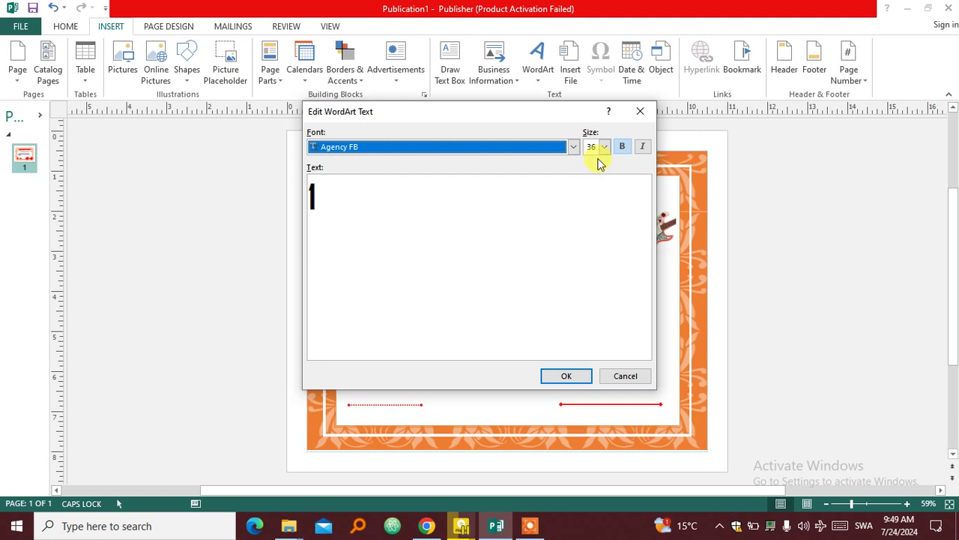
left_click(604, 147)
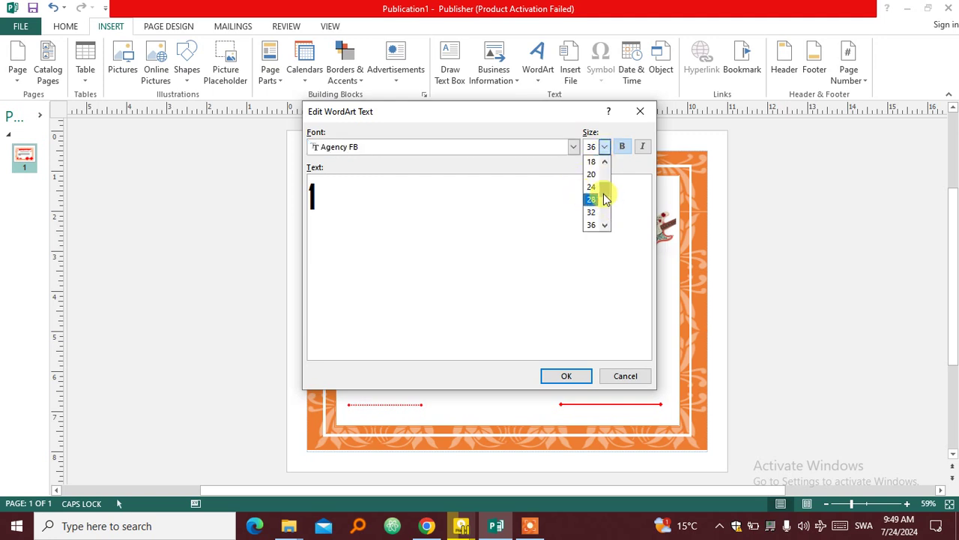
left_click_drag(605, 199, 606, 208)
left_click(591, 200)
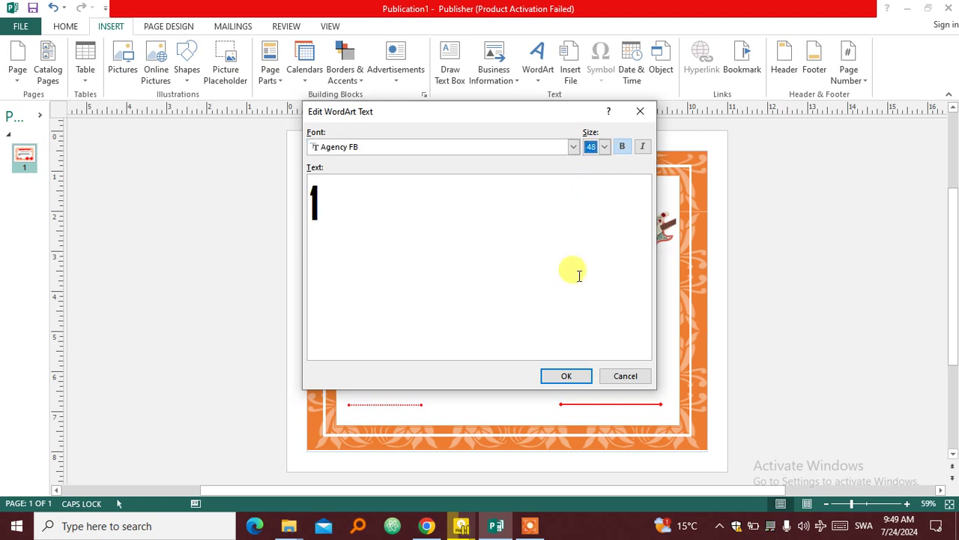
left_click(572, 147)
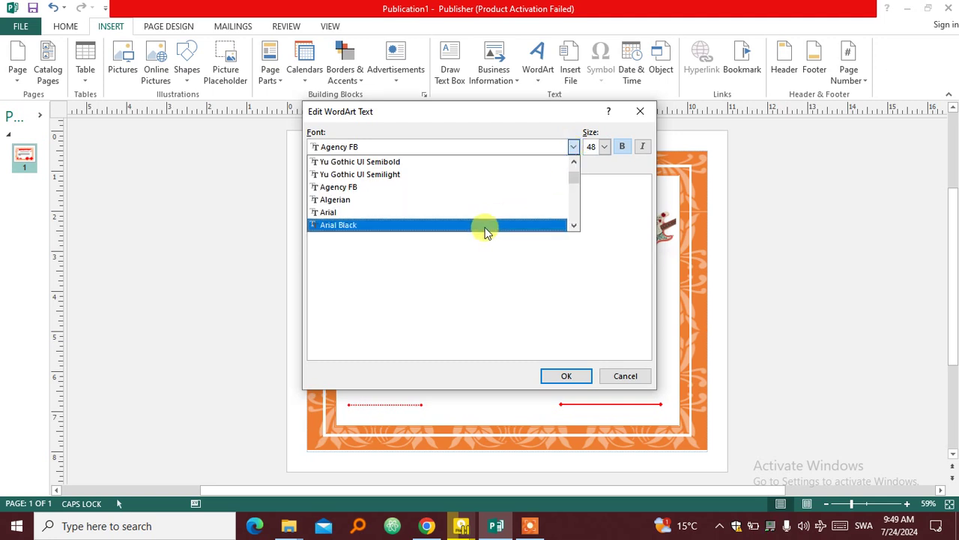
left_click(502, 199)
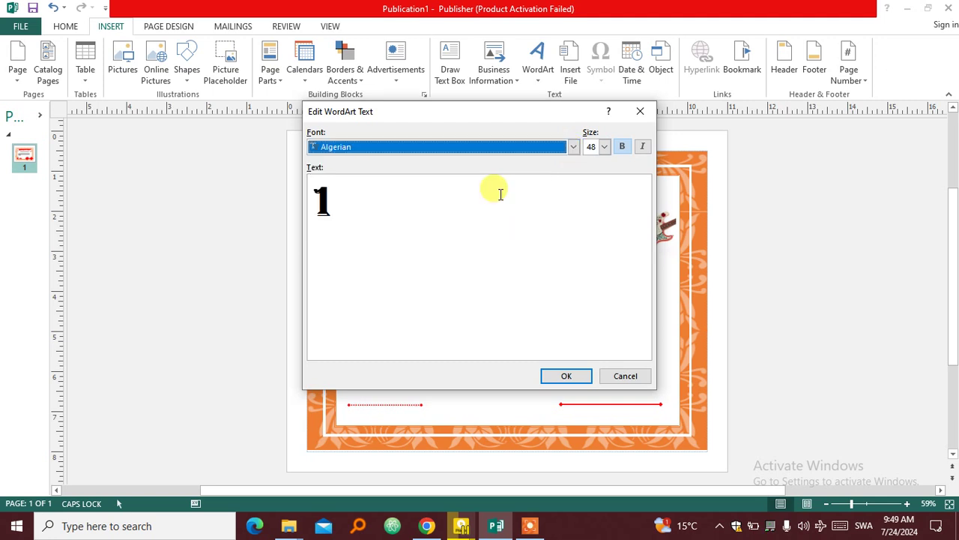
left_click(577, 377)
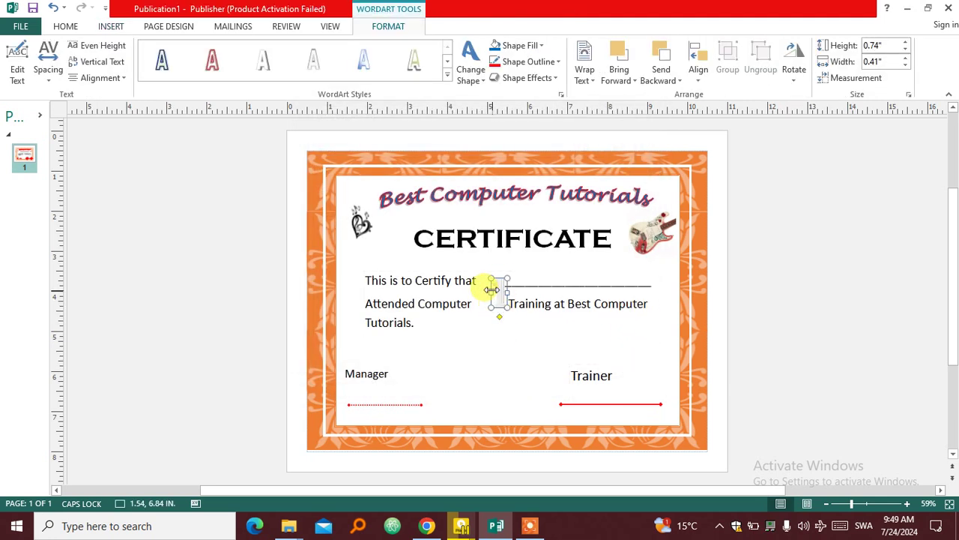
- Move the WordArt "1" to just above and right of the "Trainer" label and fill it with red
left_click_drag(499, 276, 643, 330)
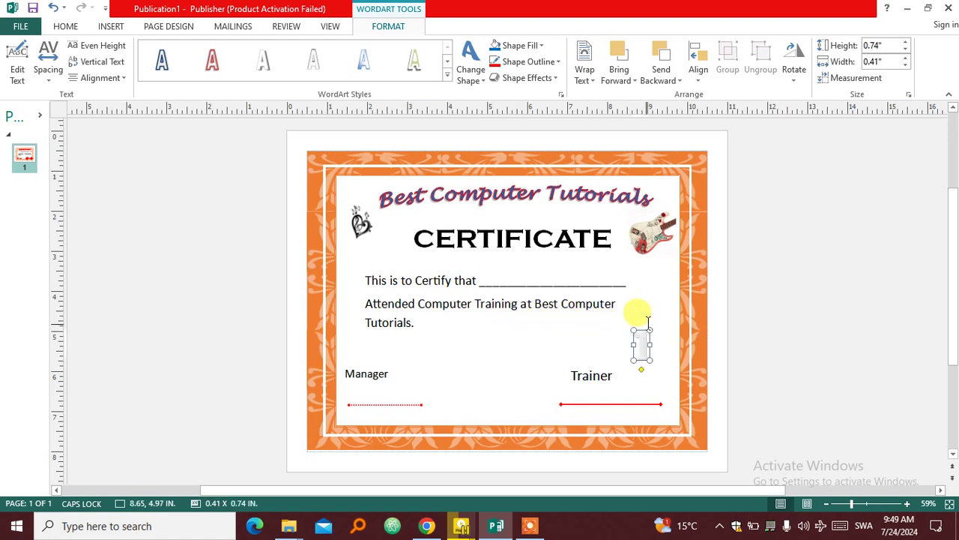
left_click(528, 47)
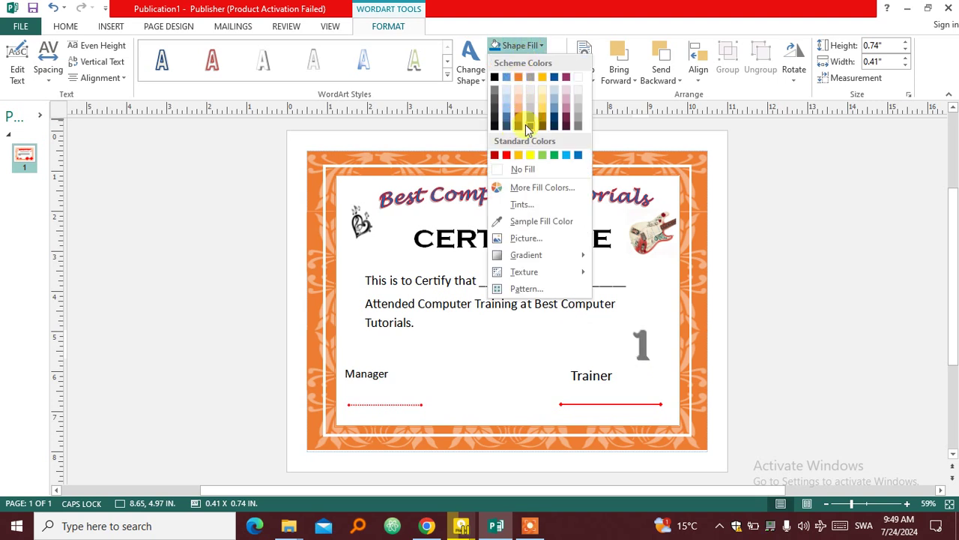
left_click(507, 154)
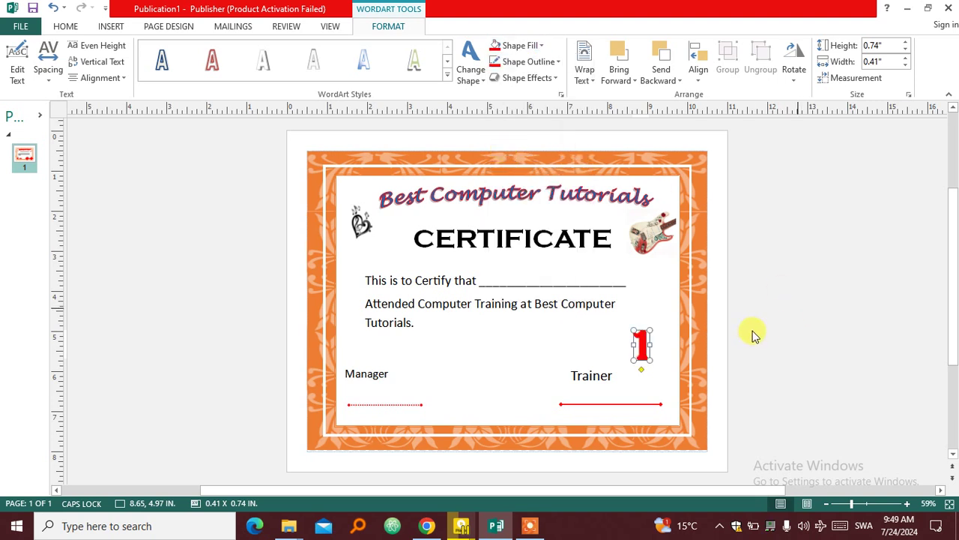
- Give the WordArt "1" above the "Trainer" label a blue outline and deselect it
left_click(525, 61)
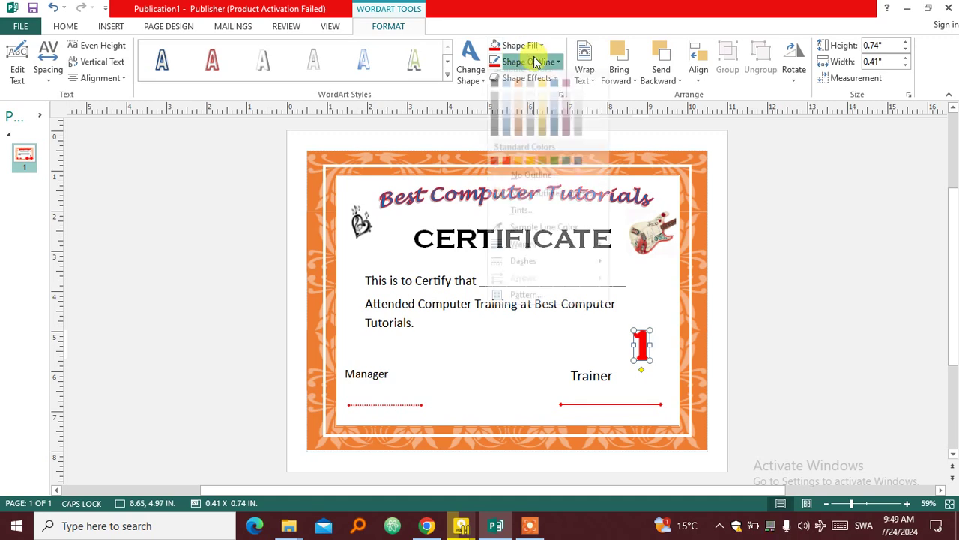
left_click(578, 172)
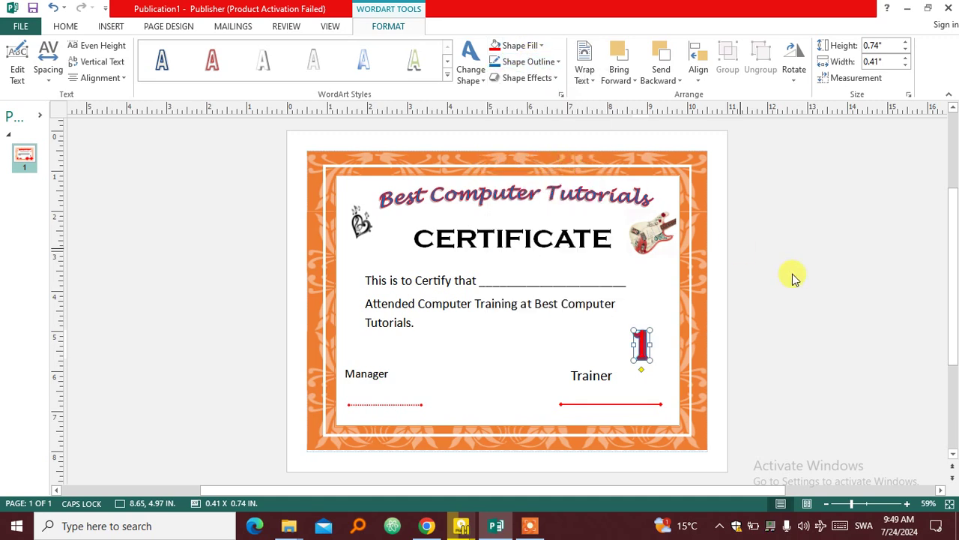
left_click(812, 286)
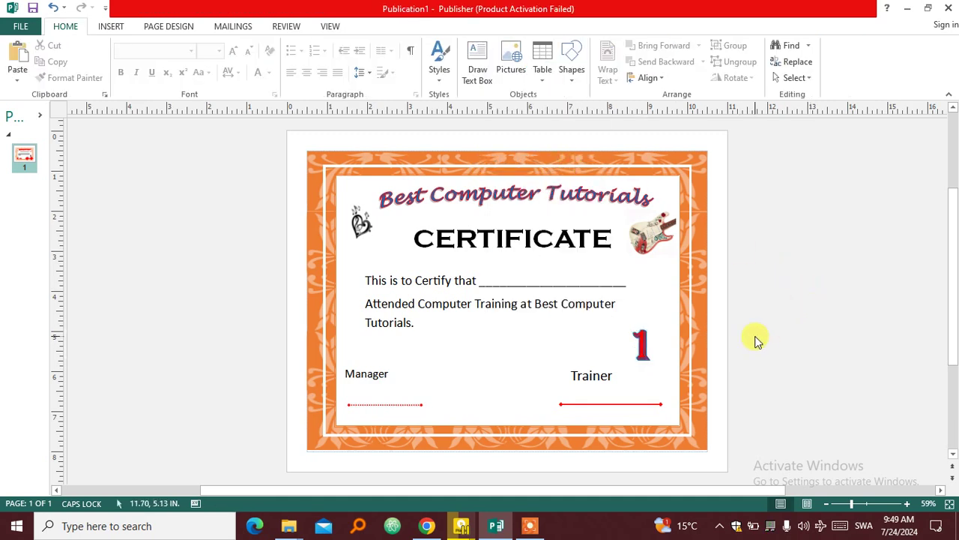